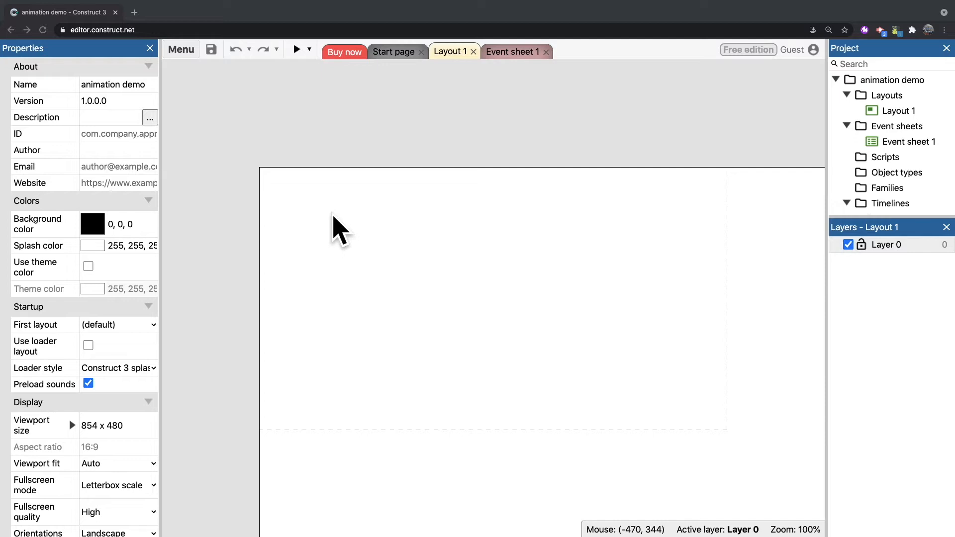
Step: Create a Sprite object named player and place it near the layout's upper-left corner
double_click(356, 234)
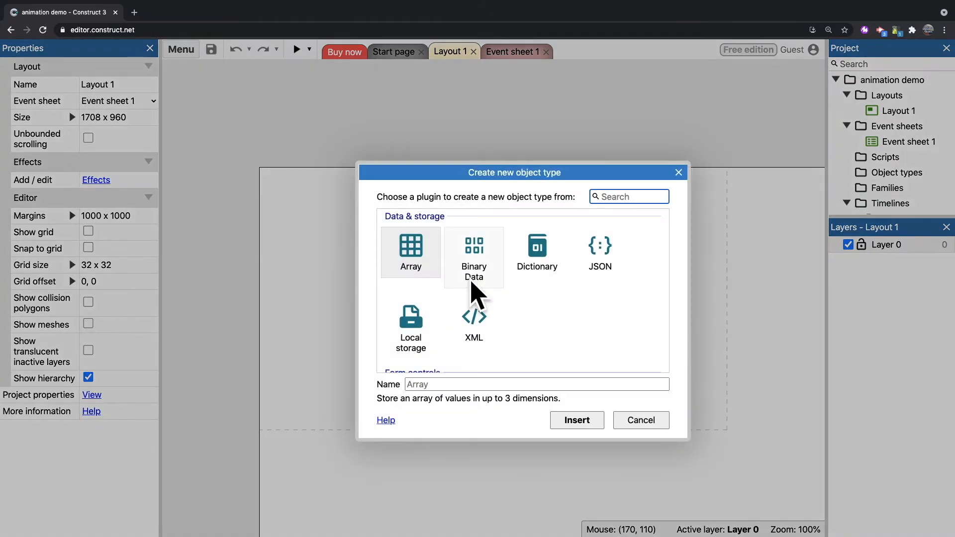
scroll(472, 294, down, 5)
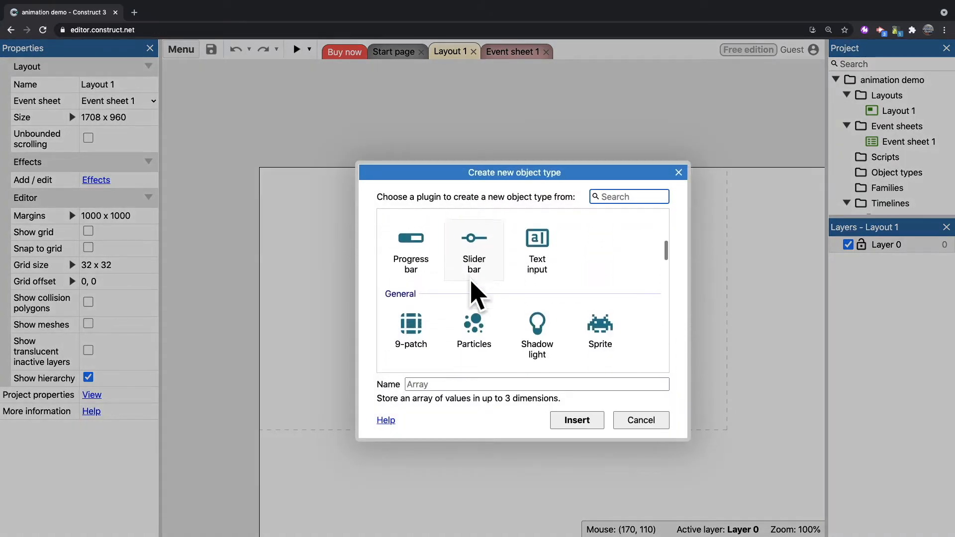
click(601, 343)
click(505, 384)
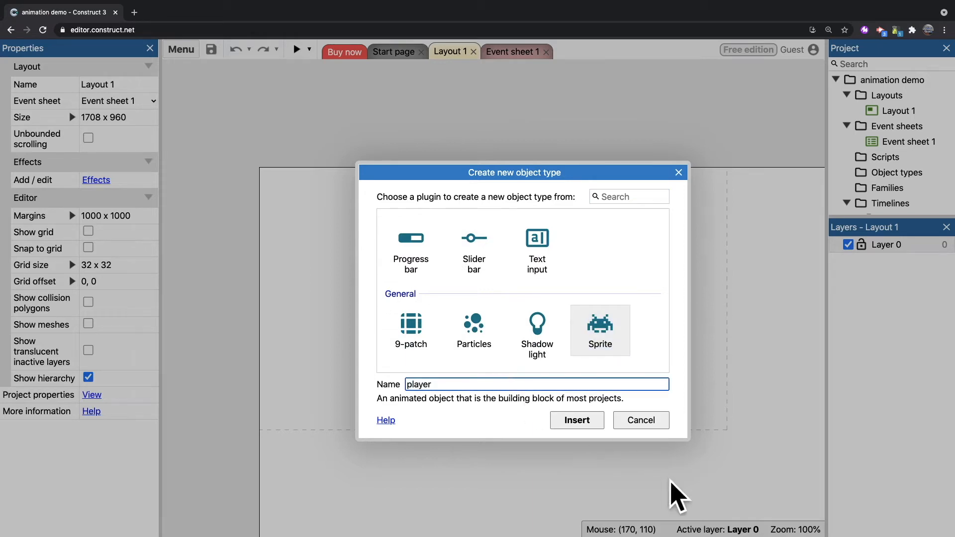
click(575, 421)
click(348, 228)
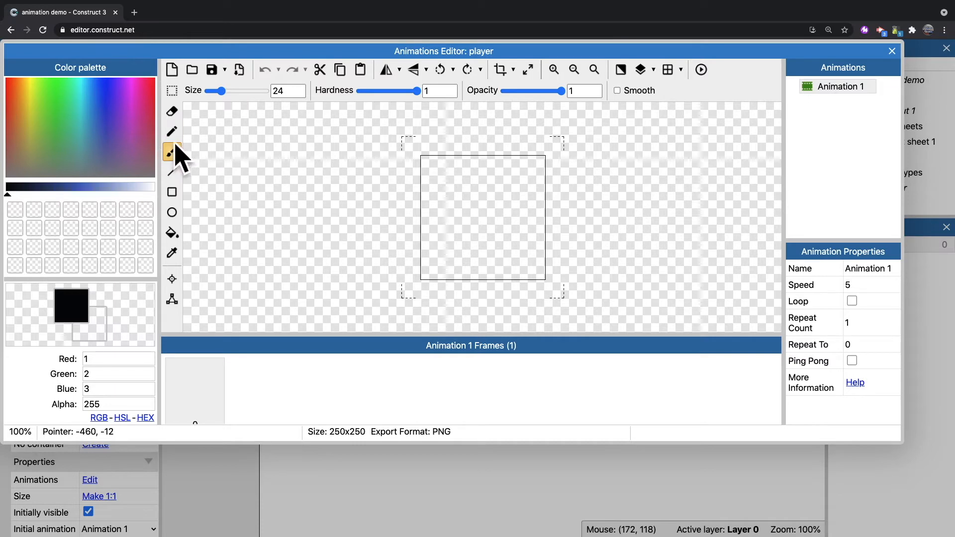
Step: Draw a filled purple circle (RGB 115, 57, 189) with a radius of about 110 px in the player sprite, and close the animations editor
click(117, 123)
click(78, 188)
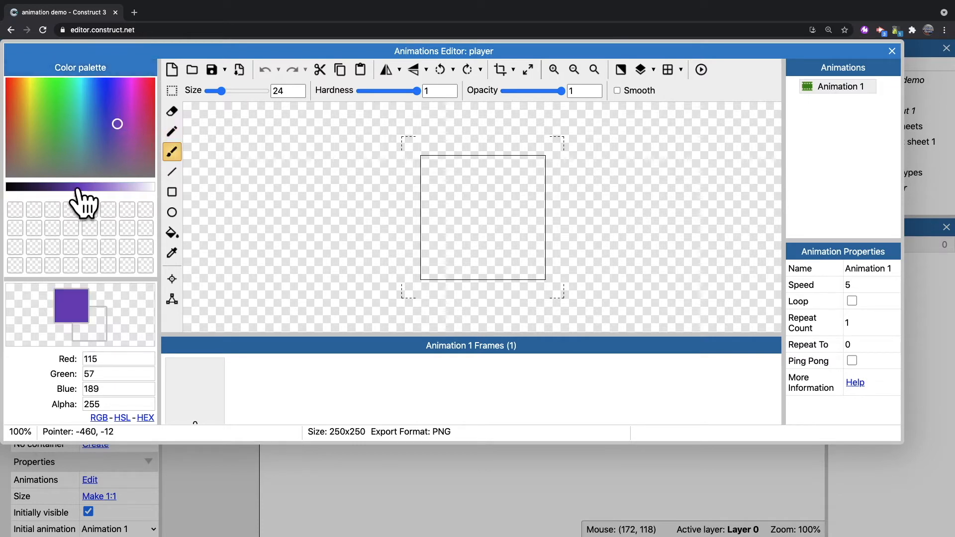
click(487, 196)
mouse_move(481, 197)
mouse_down()
mouse_move(452, 245)
mouse_move(516, 274)
mouse_move(553, 277)
mouse_move(542, 280)
mouse_up()
click(171, 212)
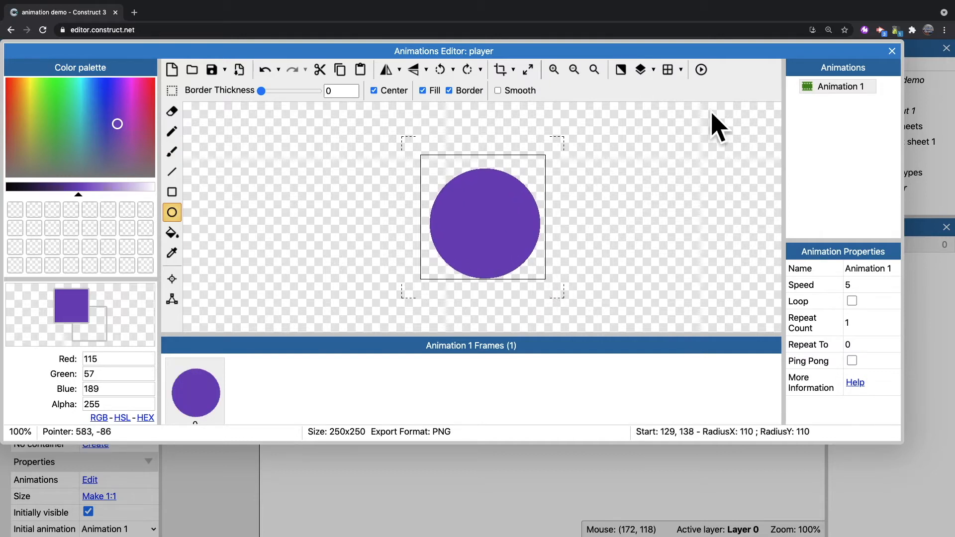
click(892, 51)
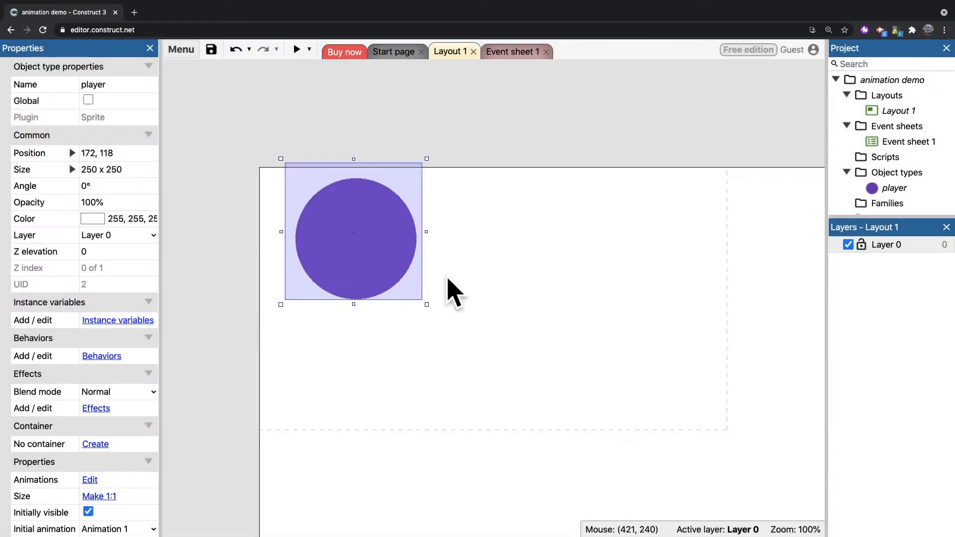
Step: Reopen the player sprite's animations and shift the purple circle about 5 px left and 10 px up to centre it in the image
drag(377, 248, 381, 261)
double_click(381, 261)
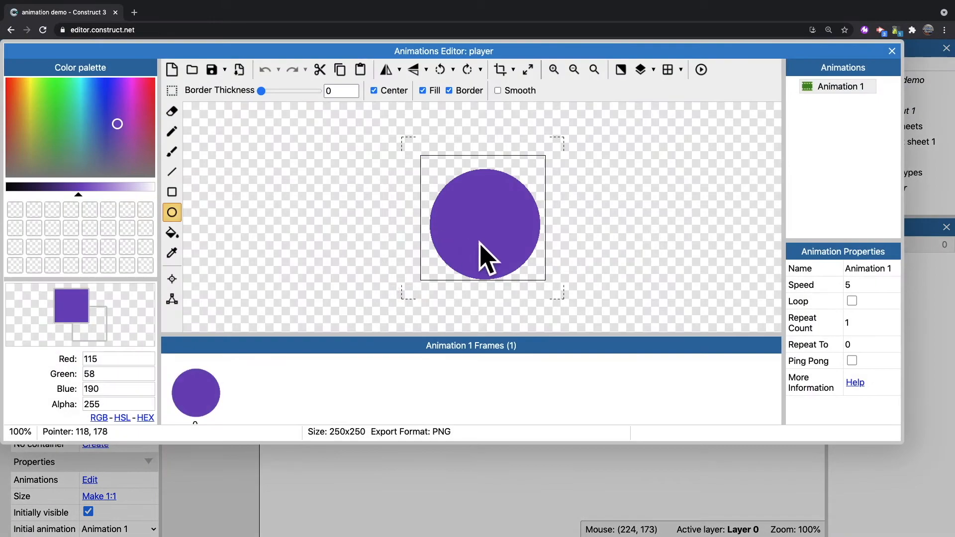
click(172, 91)
drag(405, 152, 563, 308)
drag(507, 251, 501, 228)
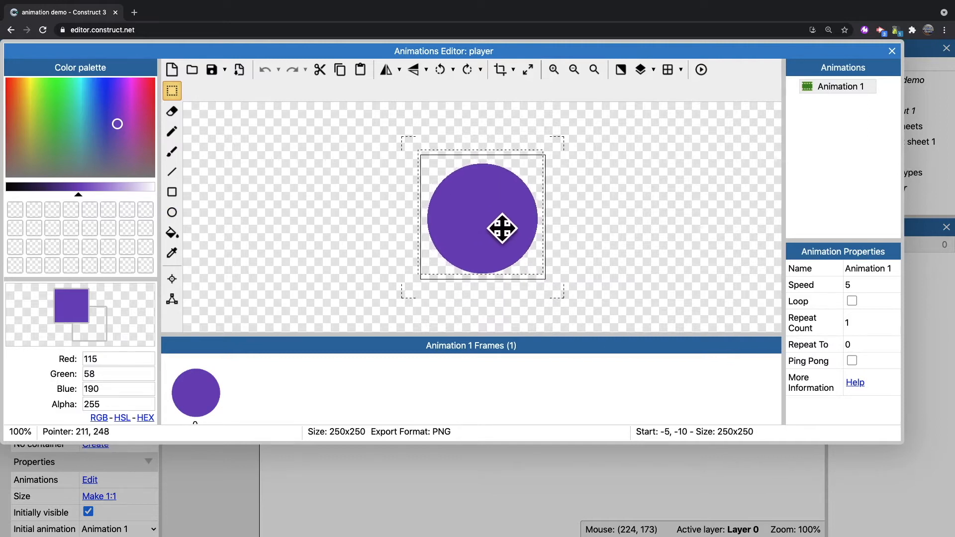
click(607, 227)
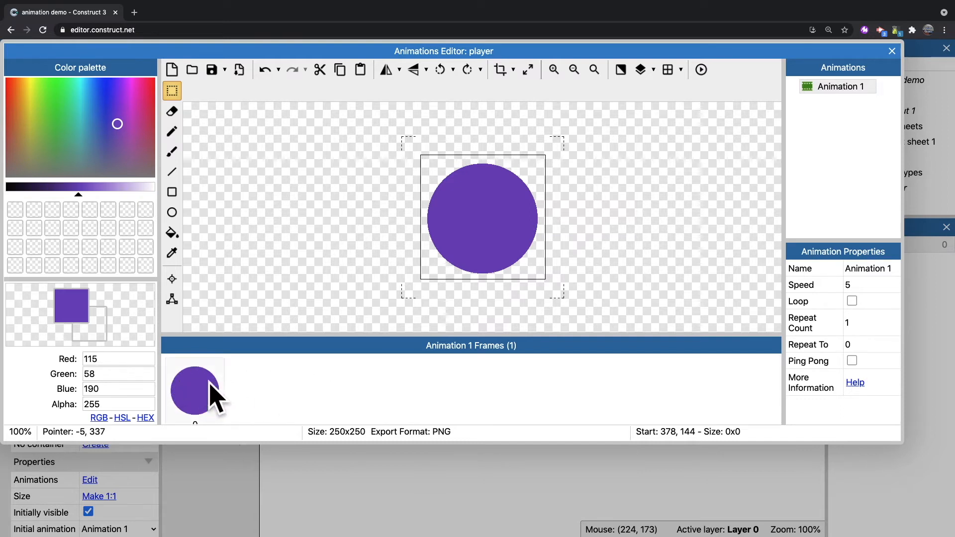
click(198, 396)
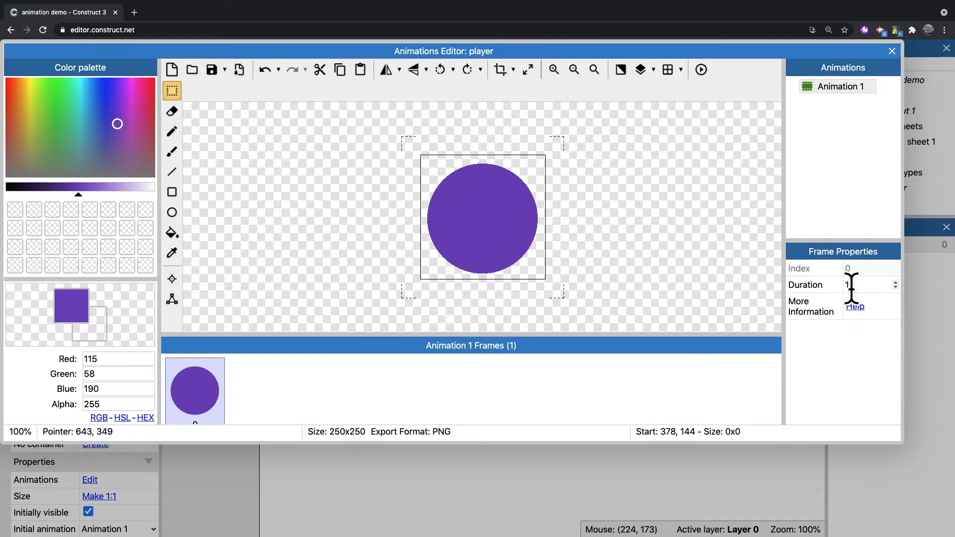
click(828, 88)
click(829, 88)
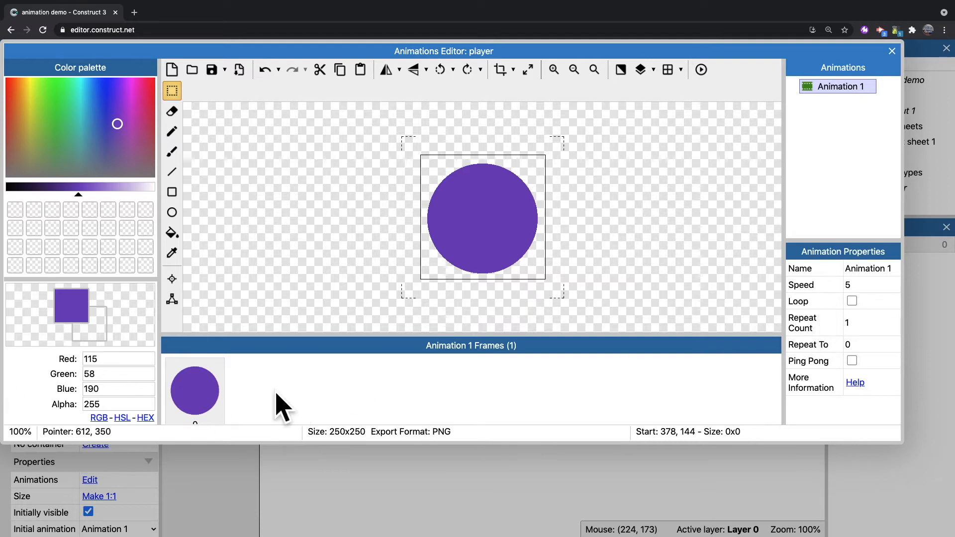
Step: Make the animations editor taller so the frame strip shows fully, and duplicate frame 0
click(201, 391)
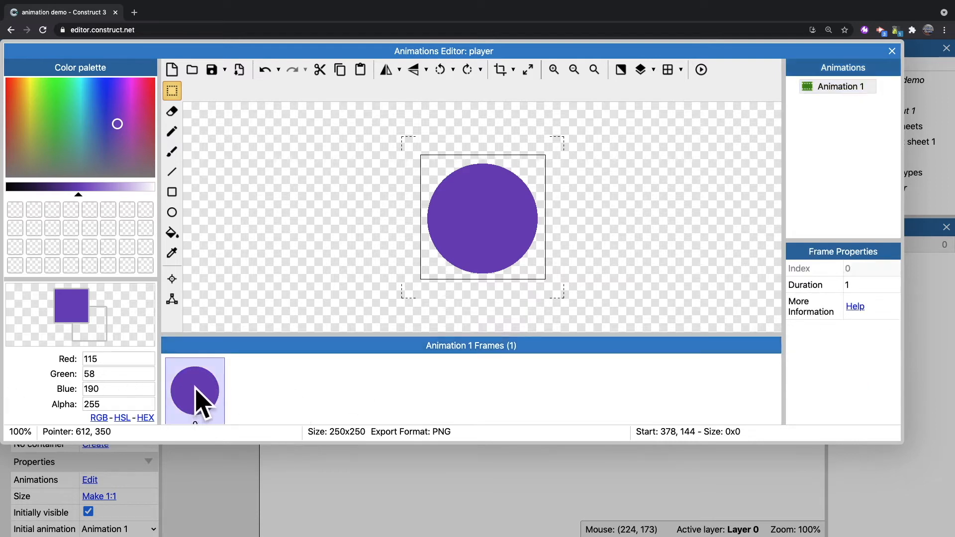
drag(316, 444, 320, 495)
drag(279, 390, 283, 348)
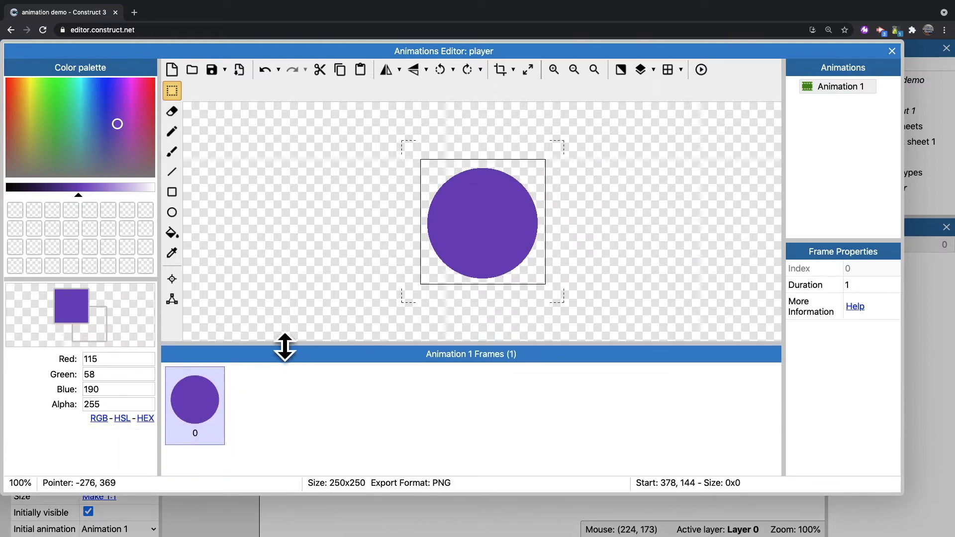
right_click(186, 403)
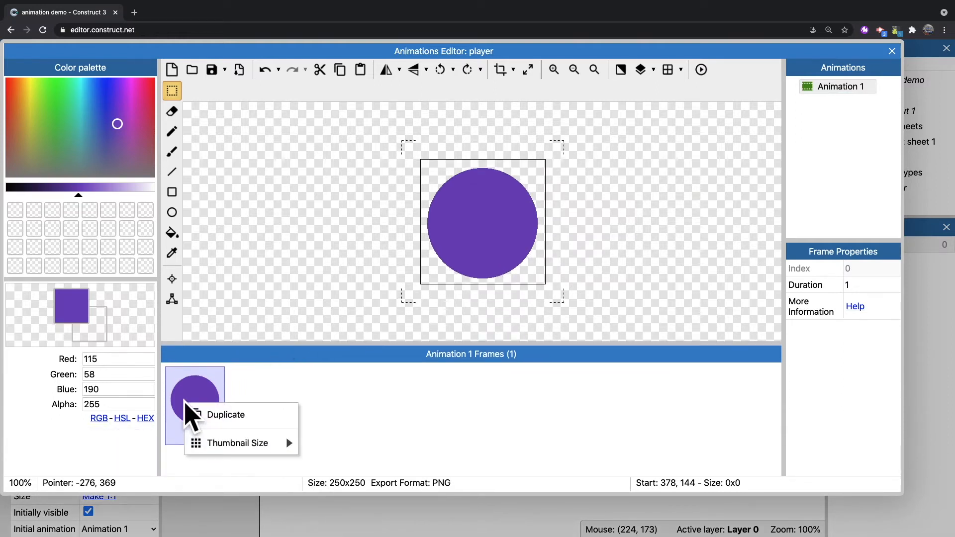
click(245, 418)
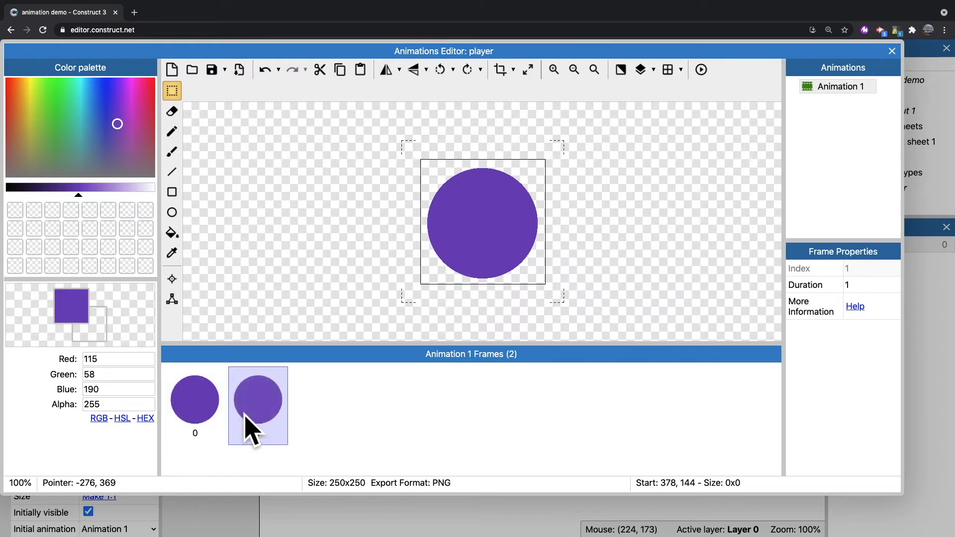
Step: On frame 1, draw two tiny near-white eyes (RGB 249, 246, 252) with the Ellipse tool, each with a radius of about 6 px
click(251, 416)
click(199, 399)
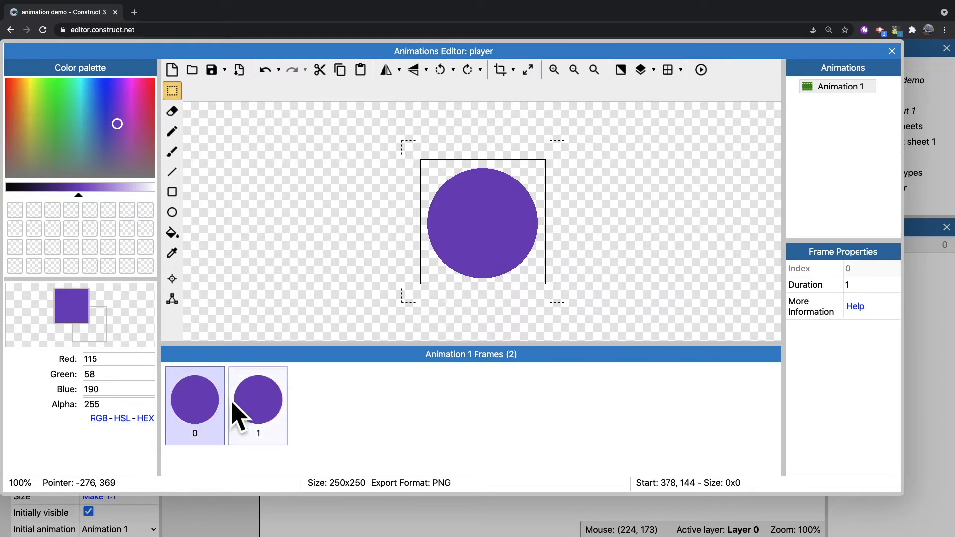
click(232, 401)
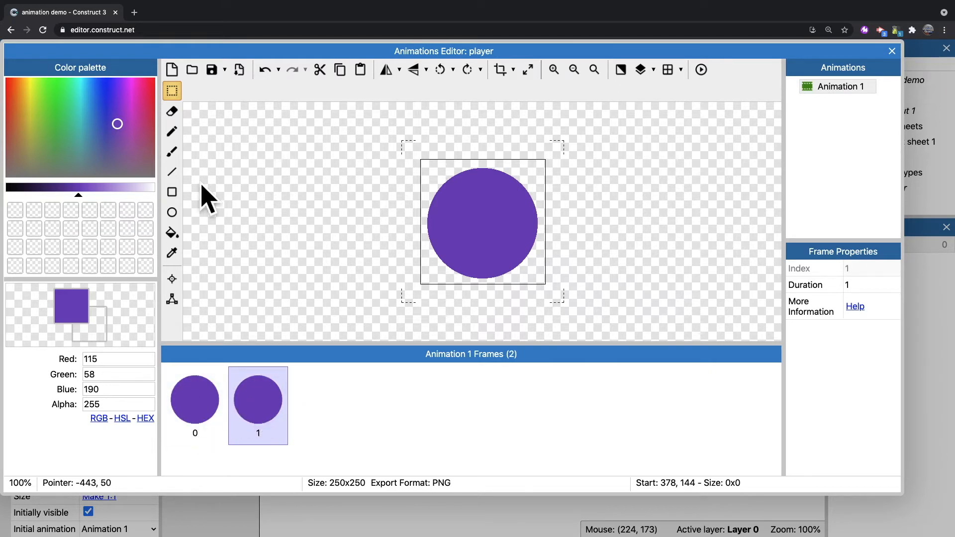
click(152, 192)
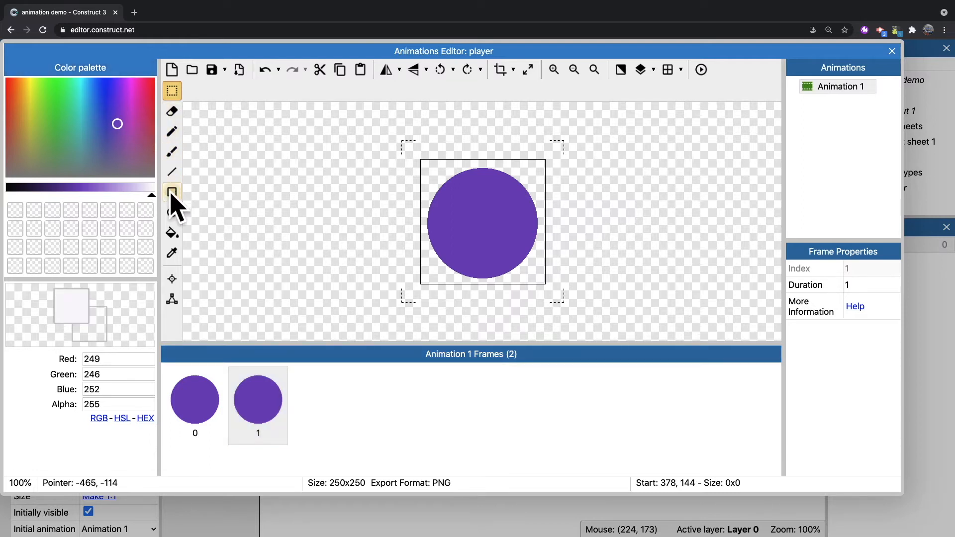
click(172, 212)
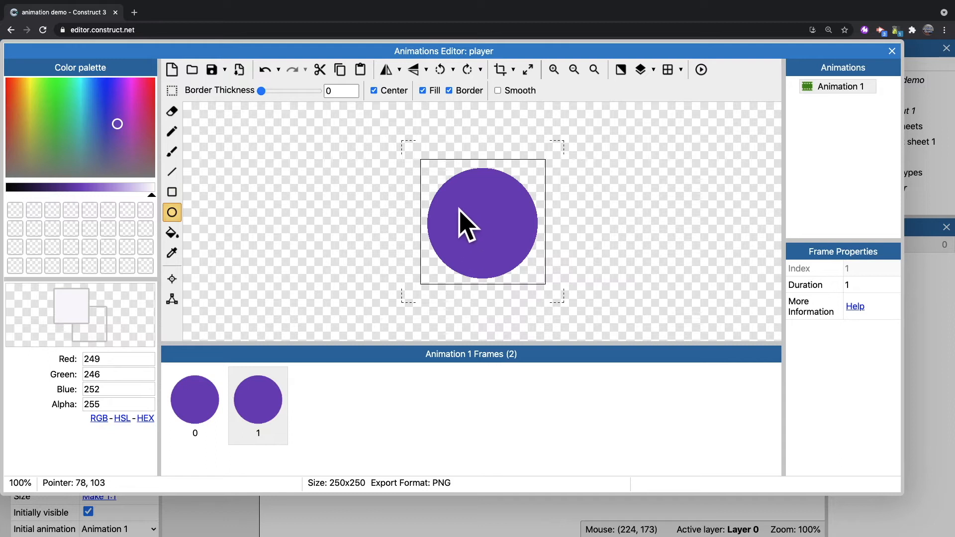
drag(460, 211, 508, 212)
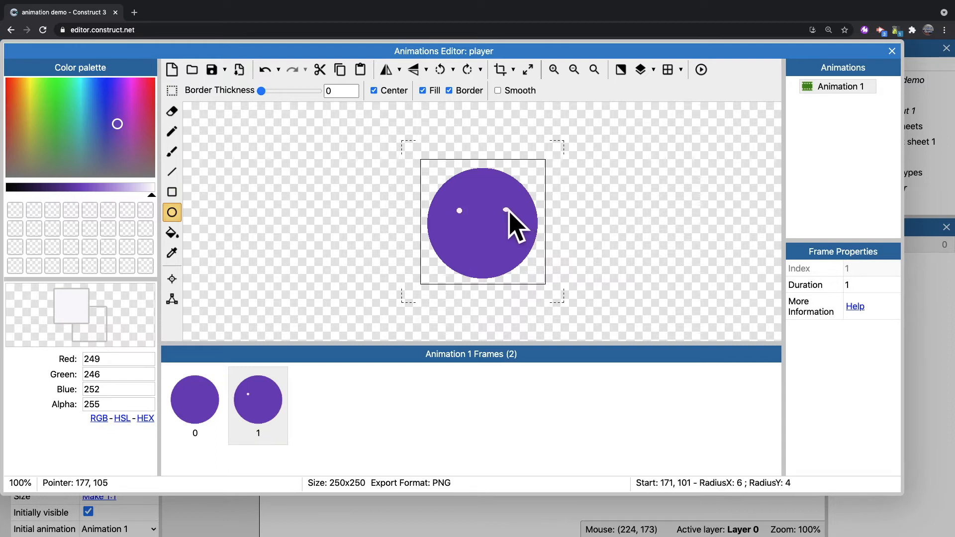
Step: Duplicate frame 1 and draw larger white eyes on the copy, about 23 by 13 px radius on the left and 16 by 20 px on the right
right_click(246, 400)
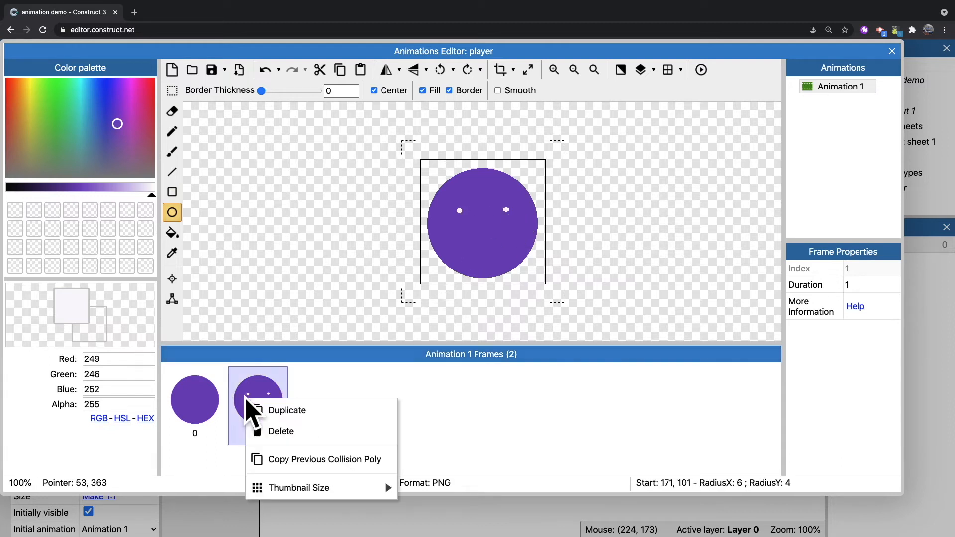
click(275, 412)
click(325, 431)
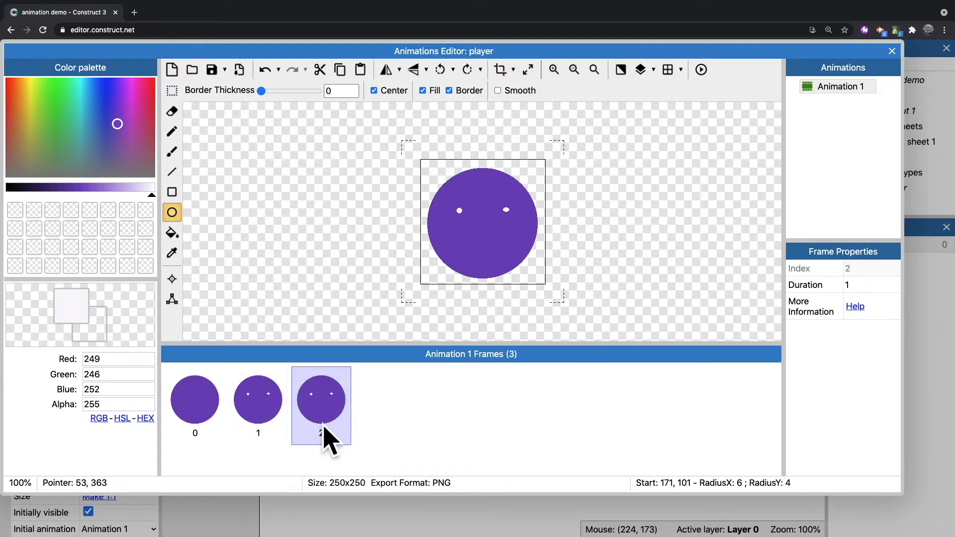
drag(506, 210, 514, 221)
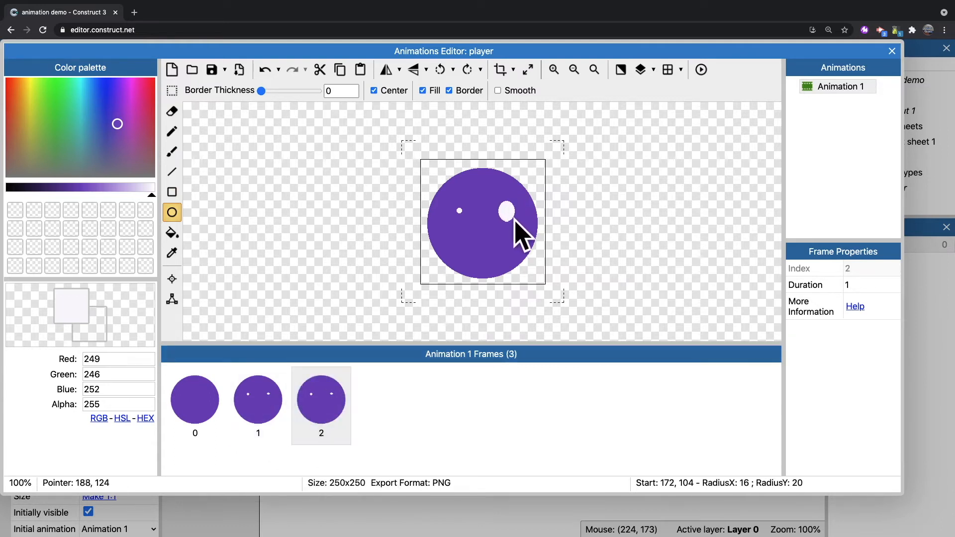
drag(460, 210, 472, 216)
Step: Duplicate frame 2 and draw much larger white eyes on the copy, the left one with a radius of about 34 by 30 px
right_click(321, 403)
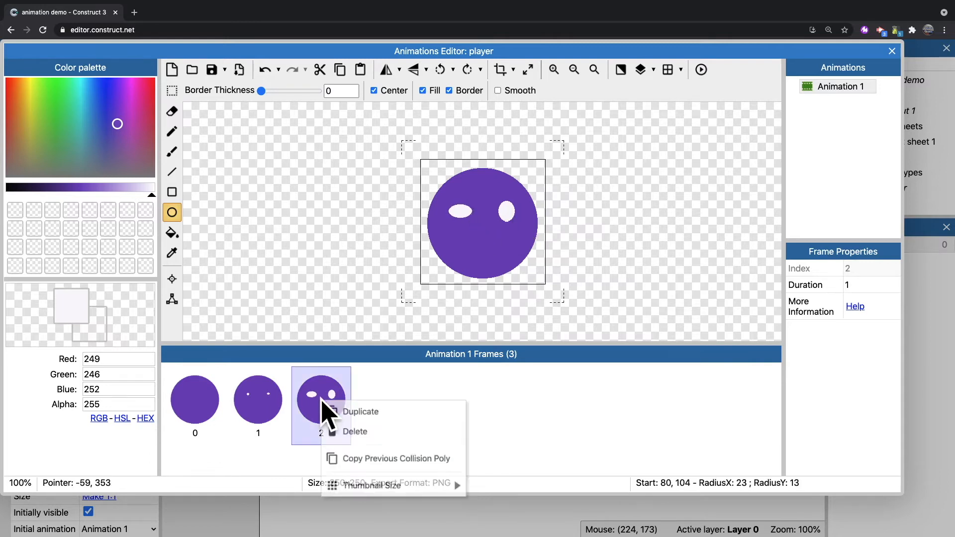
click(332, 411)
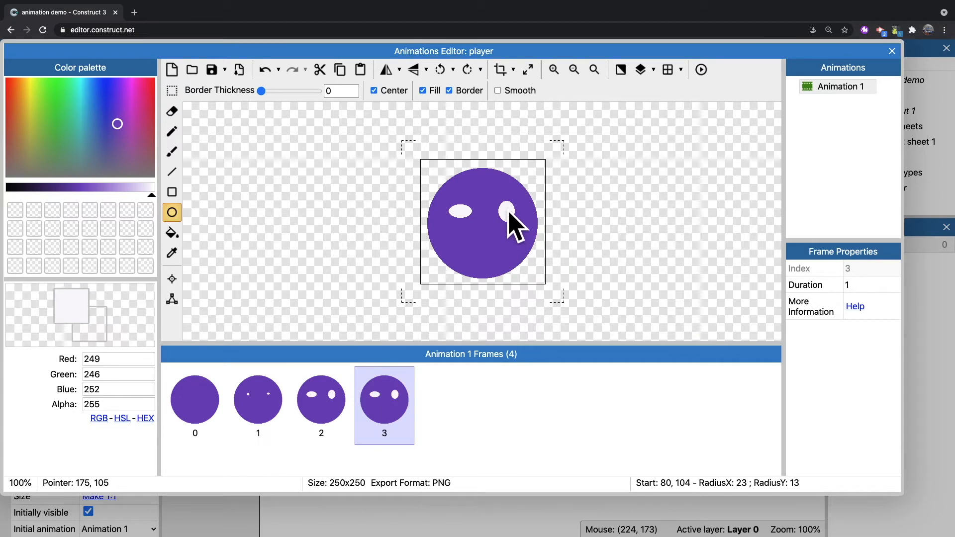
drag(507, 212, 522, 227)
drag(465, 212, 482, 226)
Step: Duplicate frame 2 again and move the copy to the end of the animation, behind the frame with the largest eyes
right_click(379, 416)
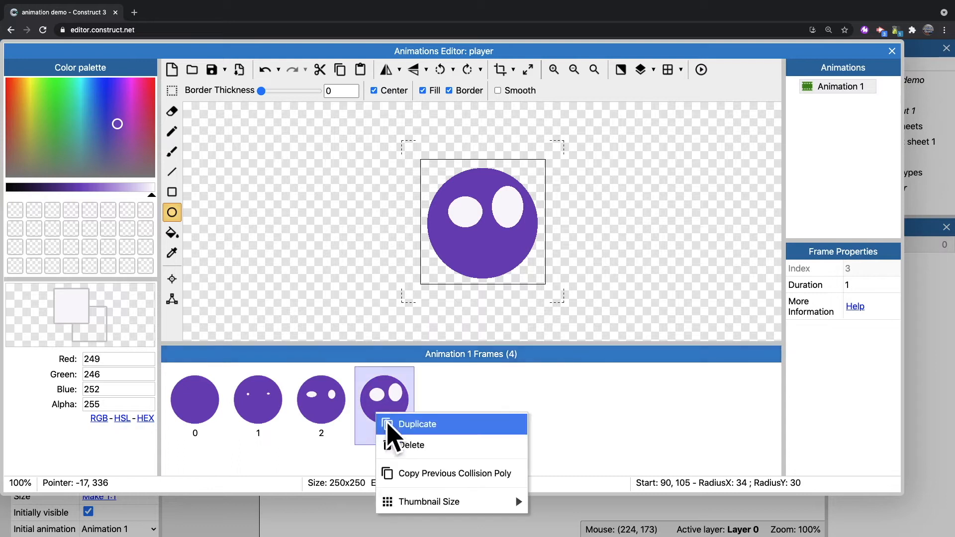
right_click(313, 398)
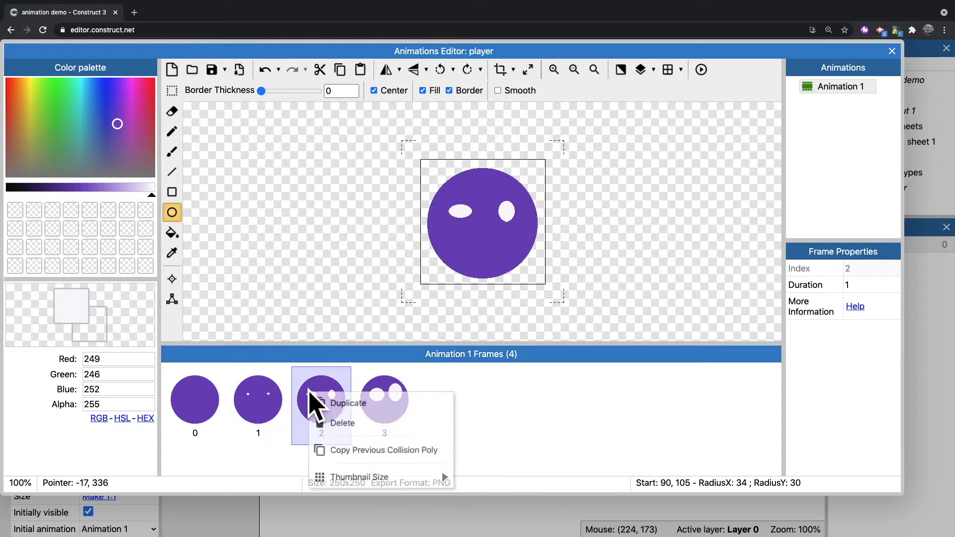
click(343, 404)
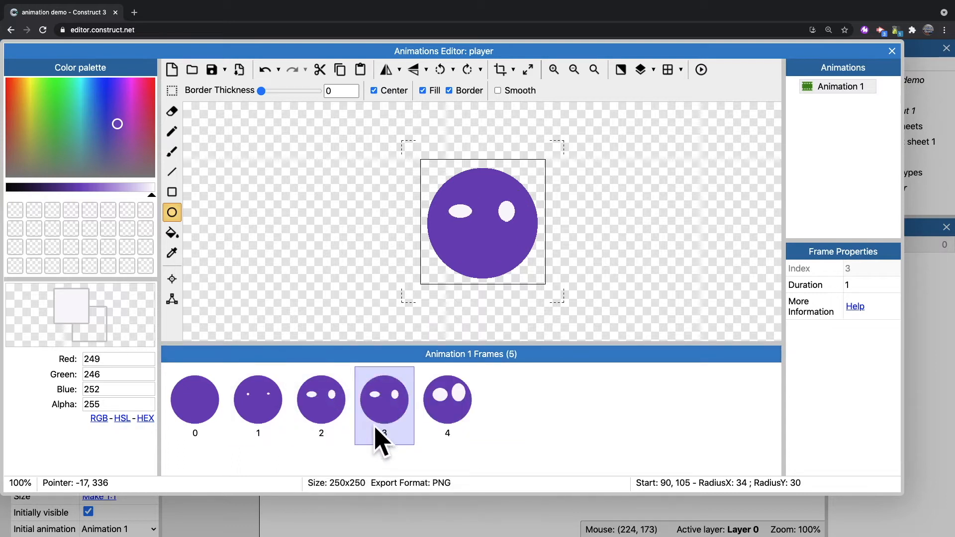
drag(377, 433, 476, 406)
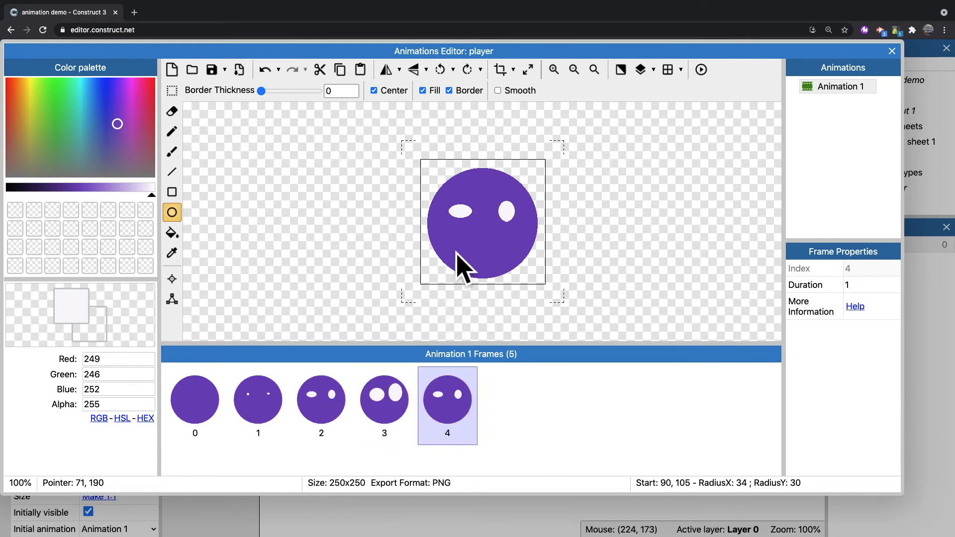
Step: Draw slightly larger white eyes on frame 4, the right one about 23 by 29 px in radius, and compare it with the neighbouring frames
drag(459, 216, 519, 224)
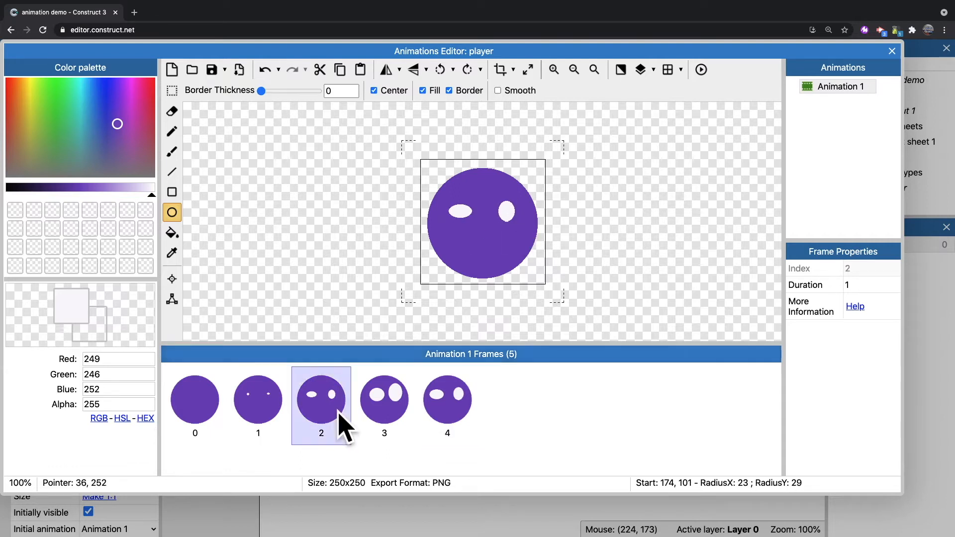
click(398, 405)
click(459, 418)
click(404, 395)
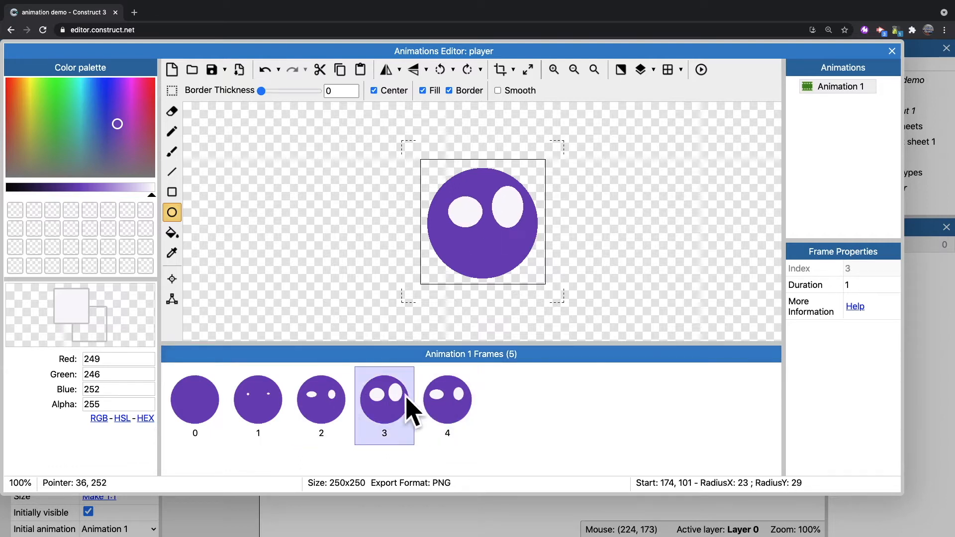
click(442, 396)
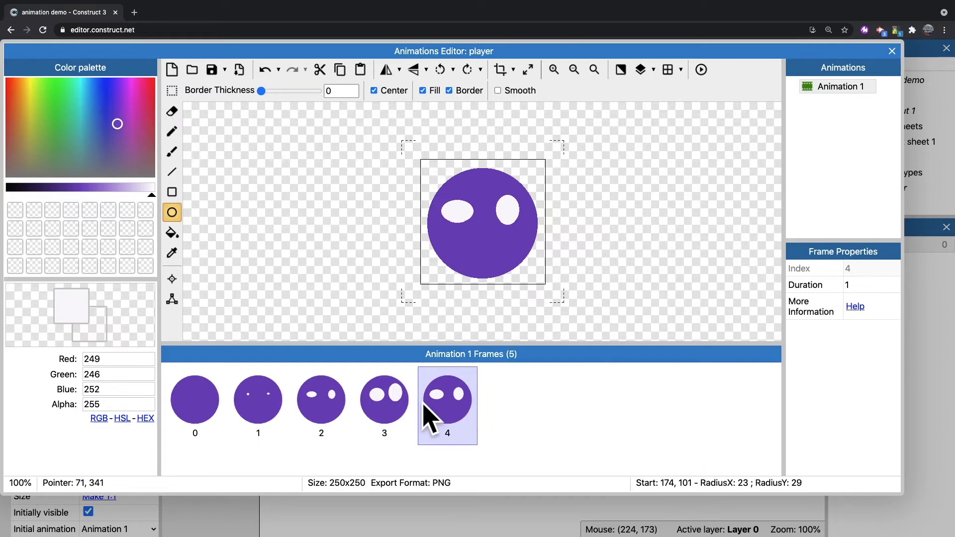
Step: Duplicate frame 4 of the animation
right_click(433, 407)
click(449, 411)
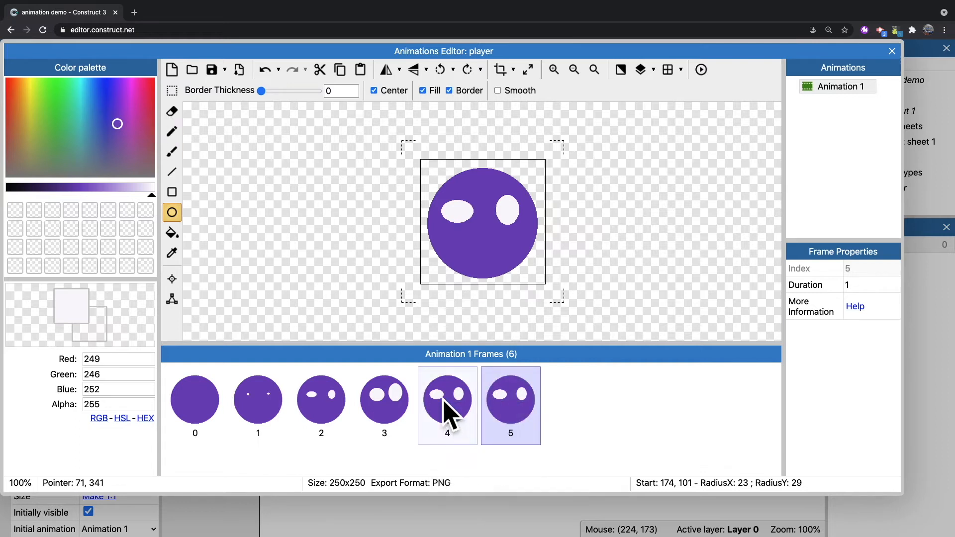
Step: Try painting red pupils over both white eyes on frame 5 with the size 24 brush
click(173, 154)
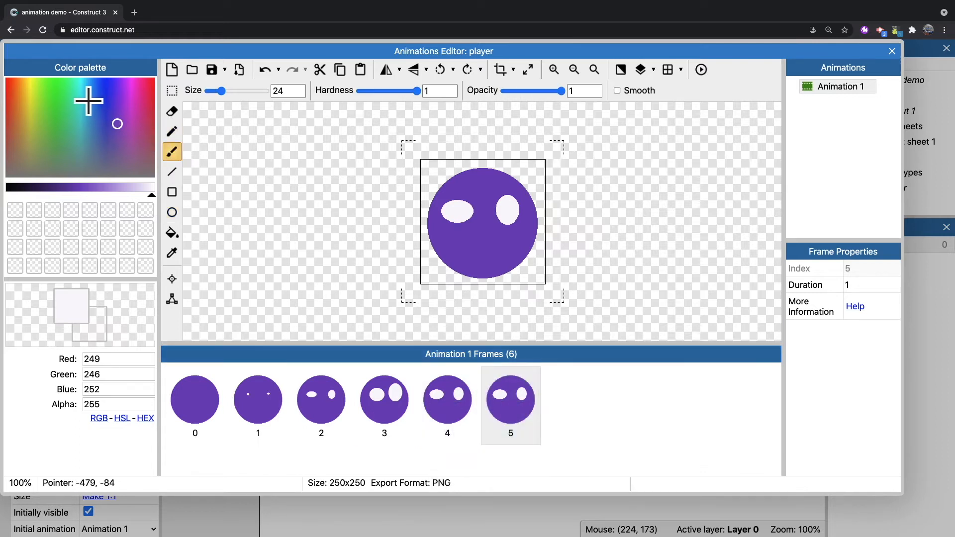
drag(24, 109, 6, 85)
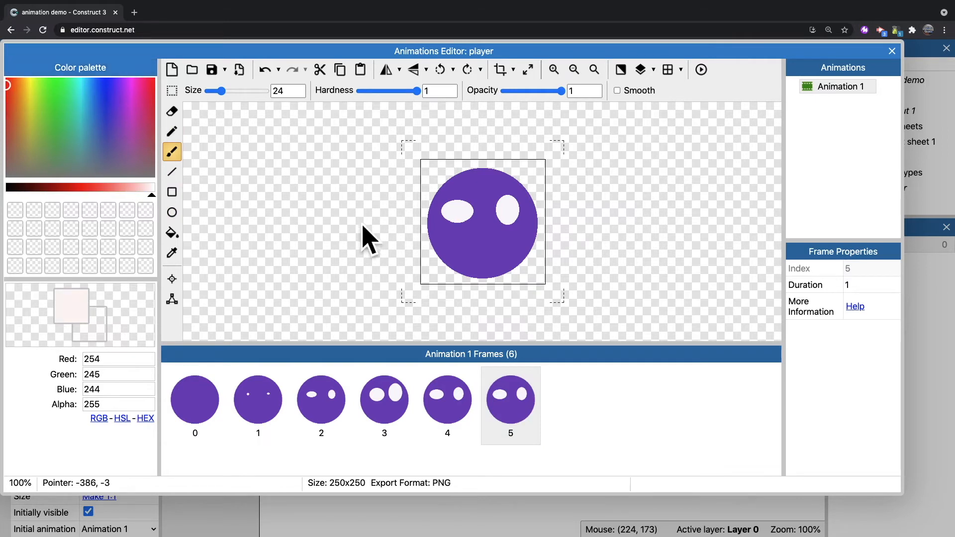
click(92, 187)
click(455, 209)
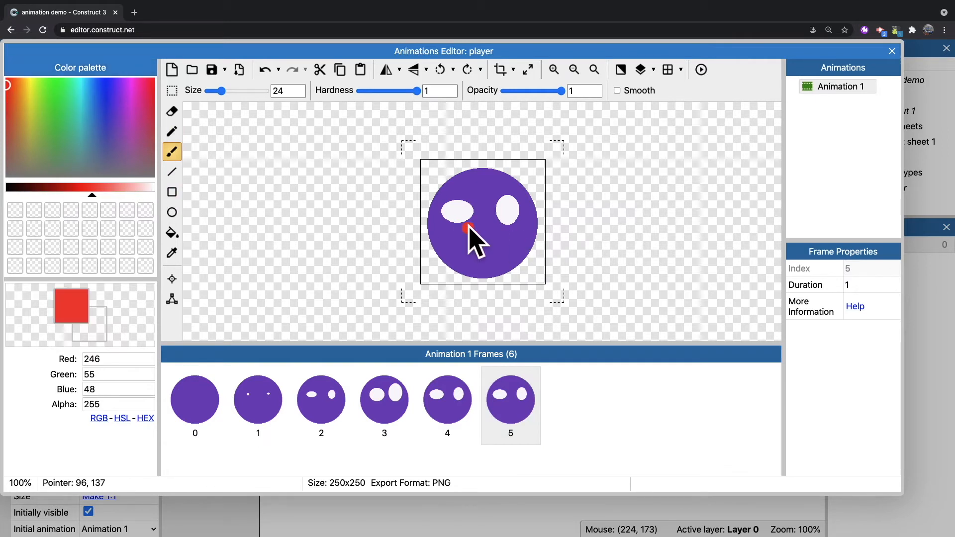
drag(457, 209, 462, 205)
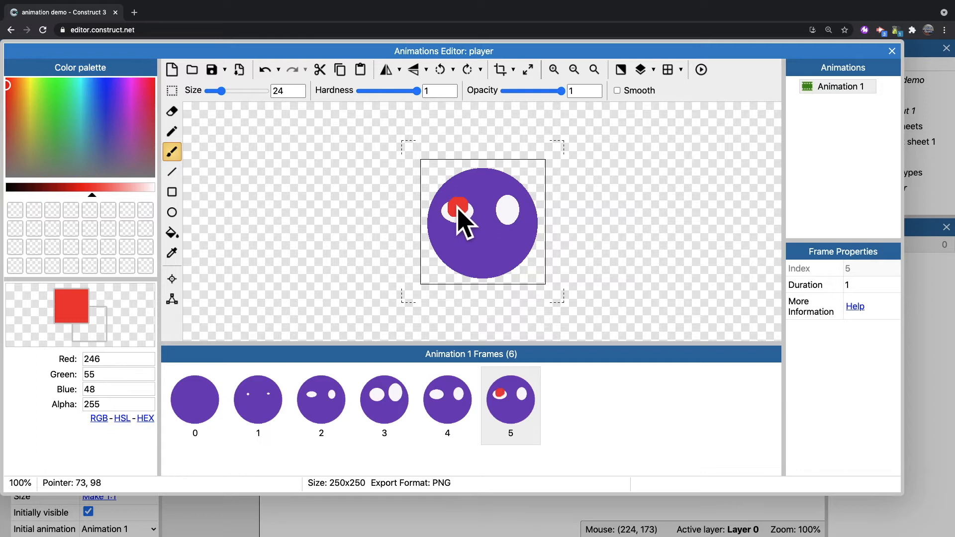
click(509, 211)
Step: Duplicate frame 5 and dab a black mouth on the copy with the brush
right_click(524, 415)
click(557, 416)
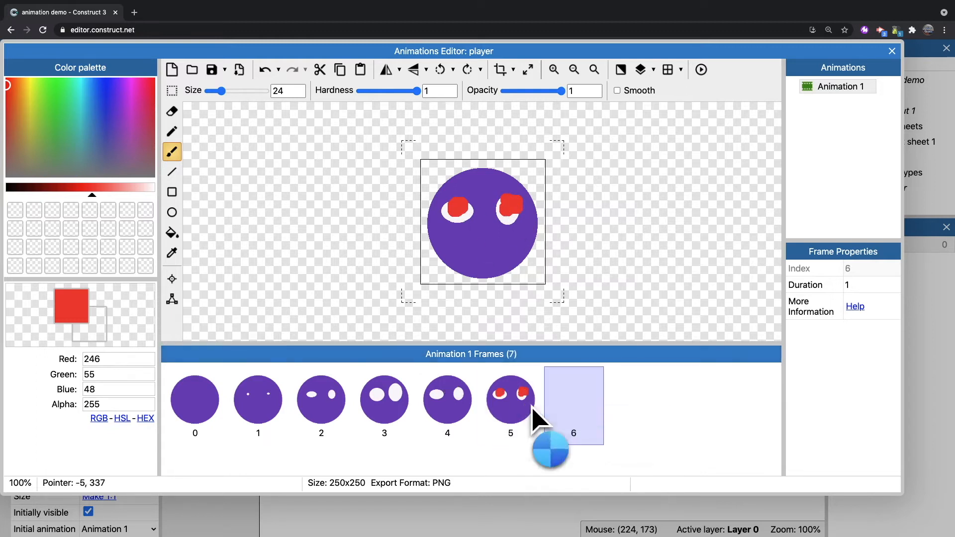
click(13, 187)
click(475, 269)
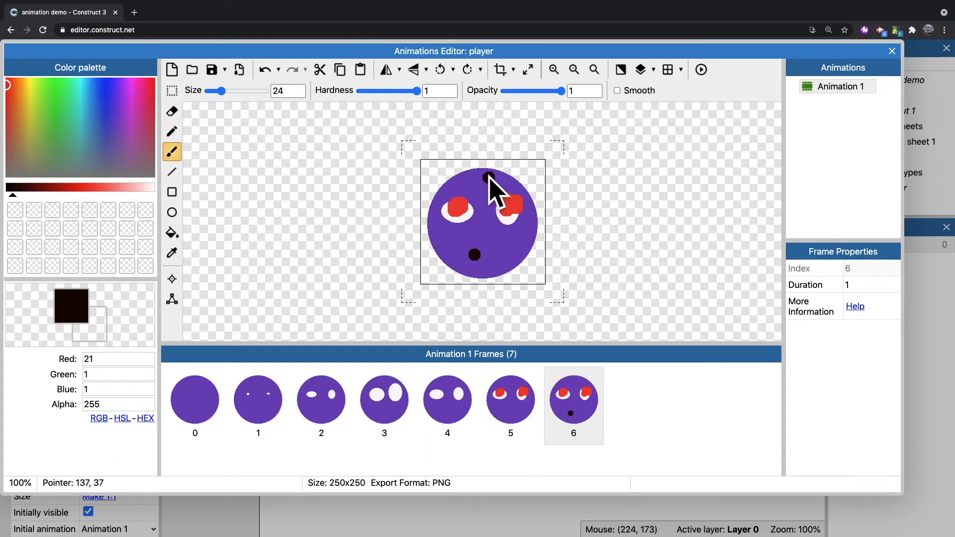
Step: Switch to the Ellipse tool and undo the brushed mouth, the added frame and the brushed red pupils
click(172, 212)
key(ctrl+z)
key(ctrl+z)
key(ctrl+z)
key(ctrl+z)
key(ctrl+z)
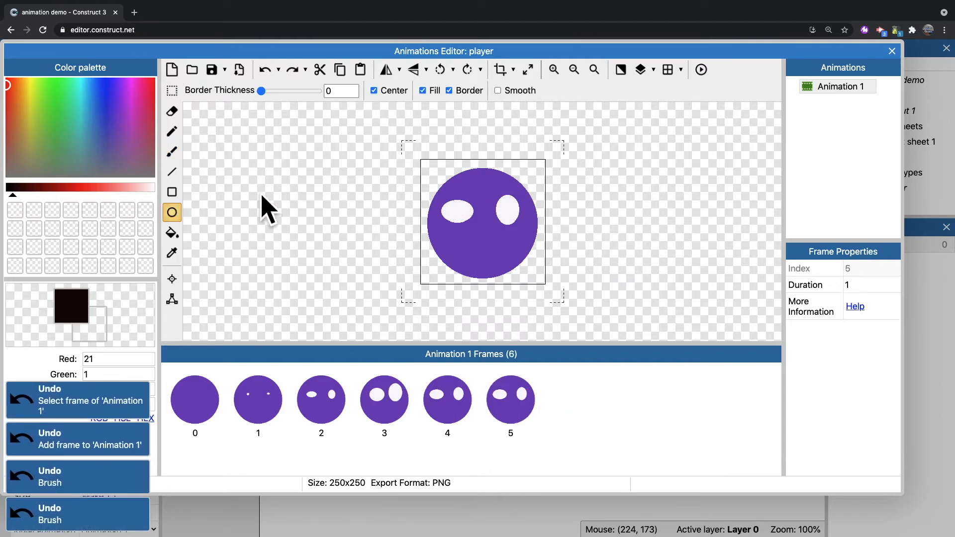
Step: Draw dark red ellipse pupils inside both white eyes on frame 5, the right one about 21 by 23 px in radius
click(71, 188)
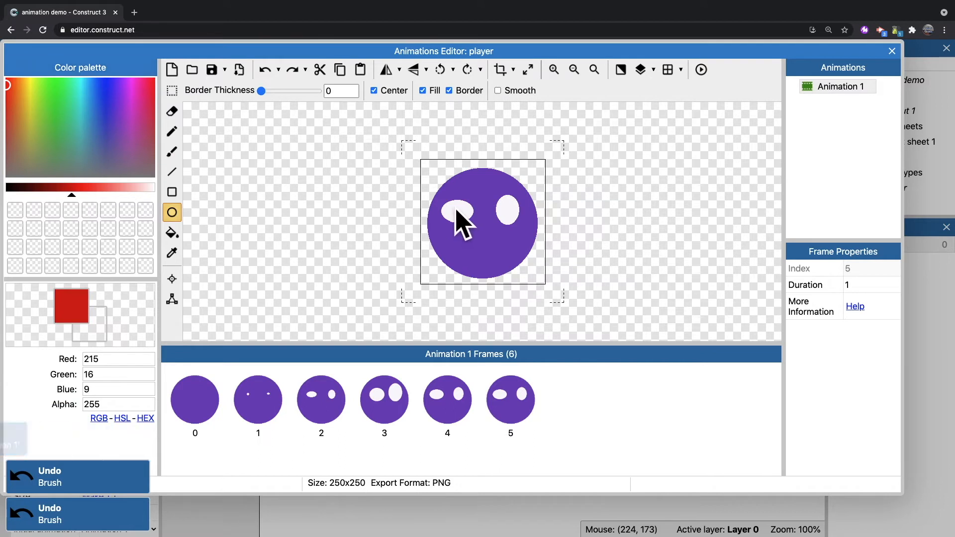
drag(455, 209, 518, 198)
key(ctrl+z)
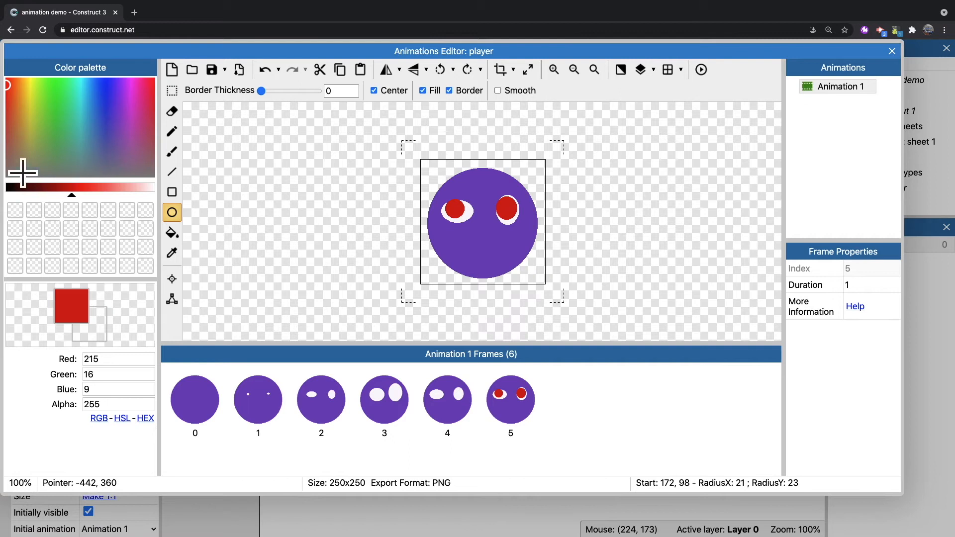
Step: Duplicate frame 5 and draw a small black ellipse mouth on the copy, about 9 by 11 px in radius
click(9, 187)
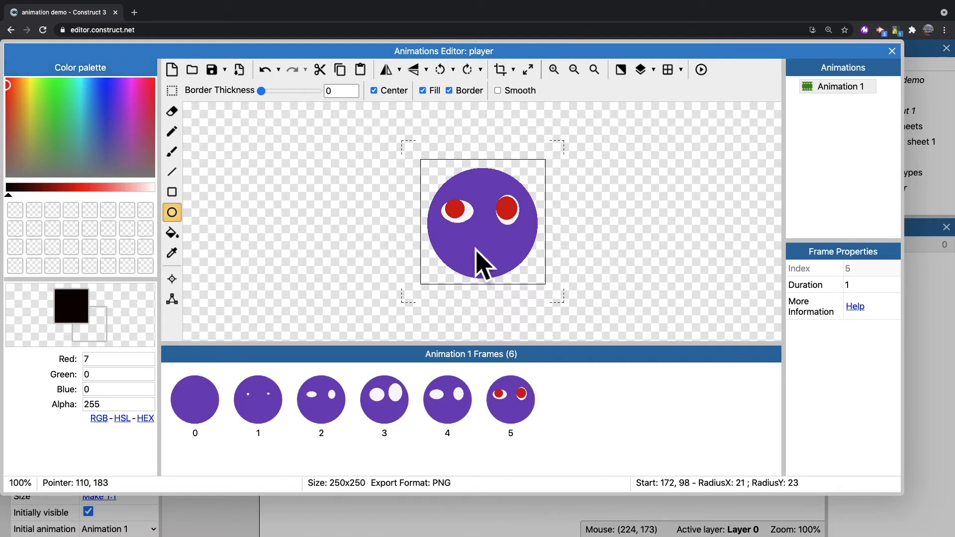
drag(475, 251, 478, 253)
key(ctrl+z)
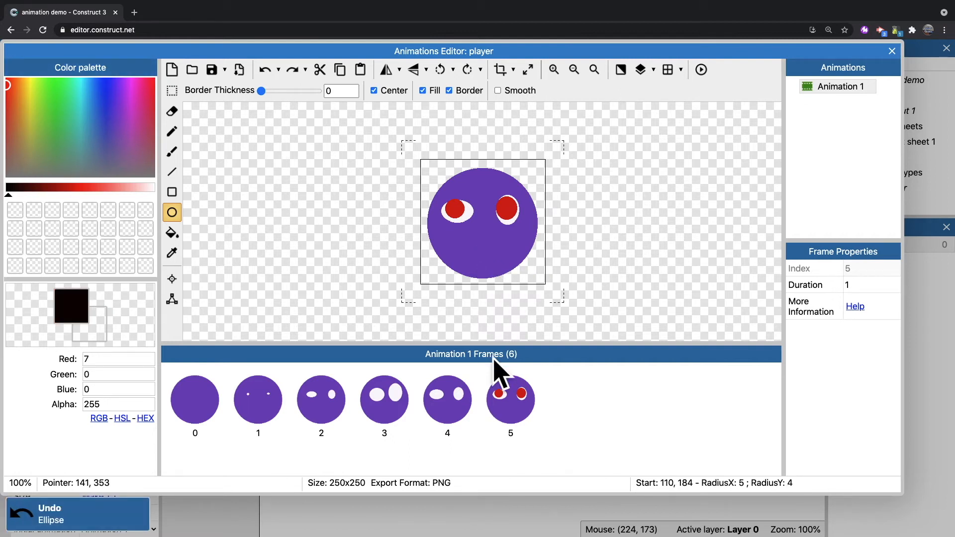
right_click(498, 406)
click(527, 421)
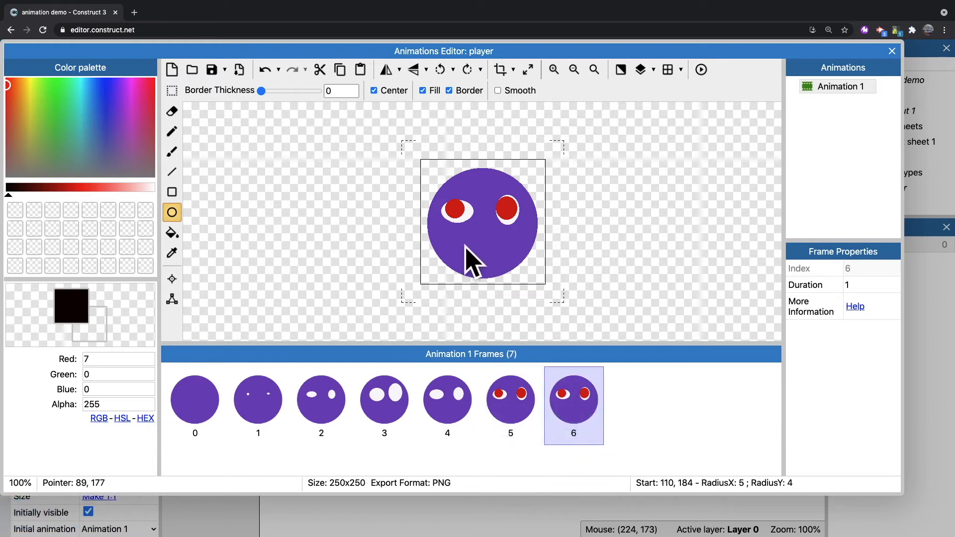
drag(466, 252, 470, 256)
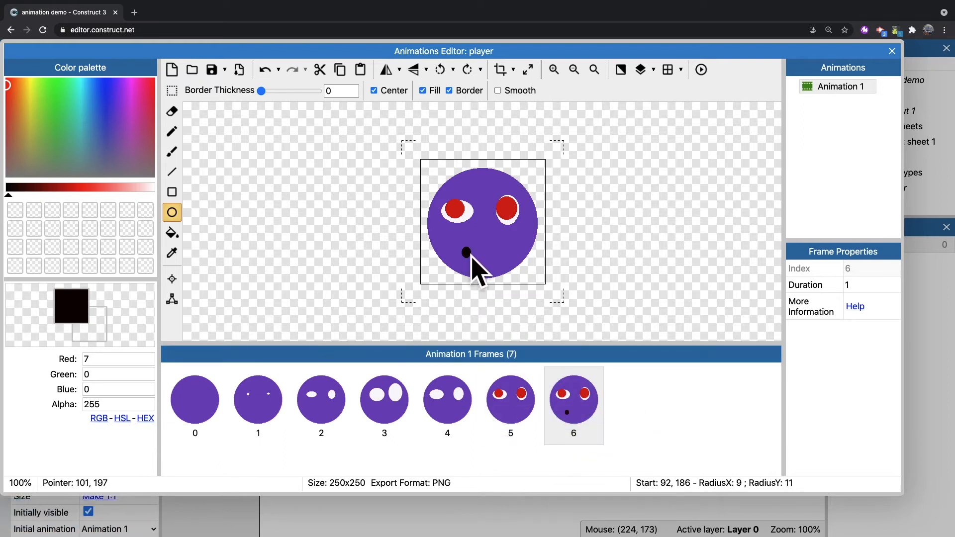
Step: Go through the animation's frames one by one from 0 to 6 to check the sequence
click(216, 401)
click(250, 401)
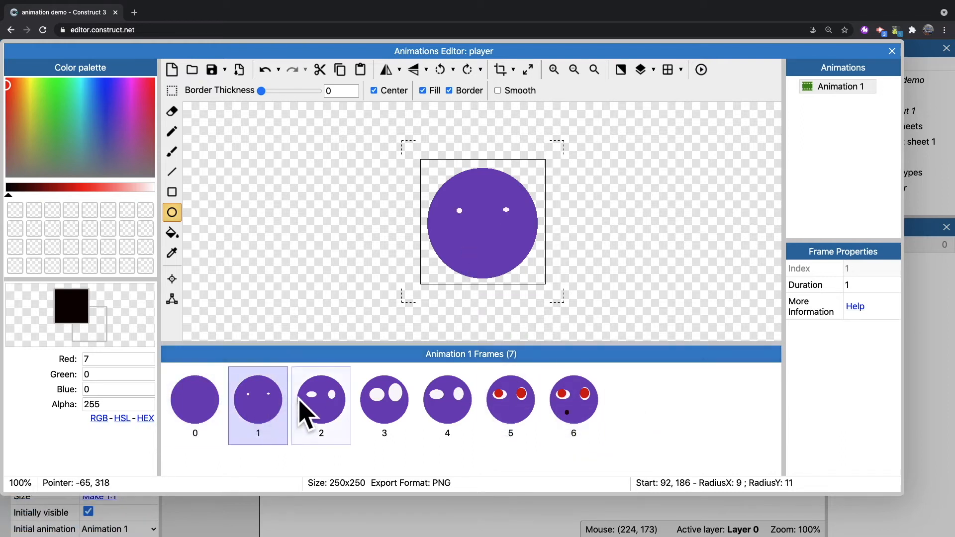
click(304, 407)
click(385, 402)
click(465, 415)
click(520, 421)
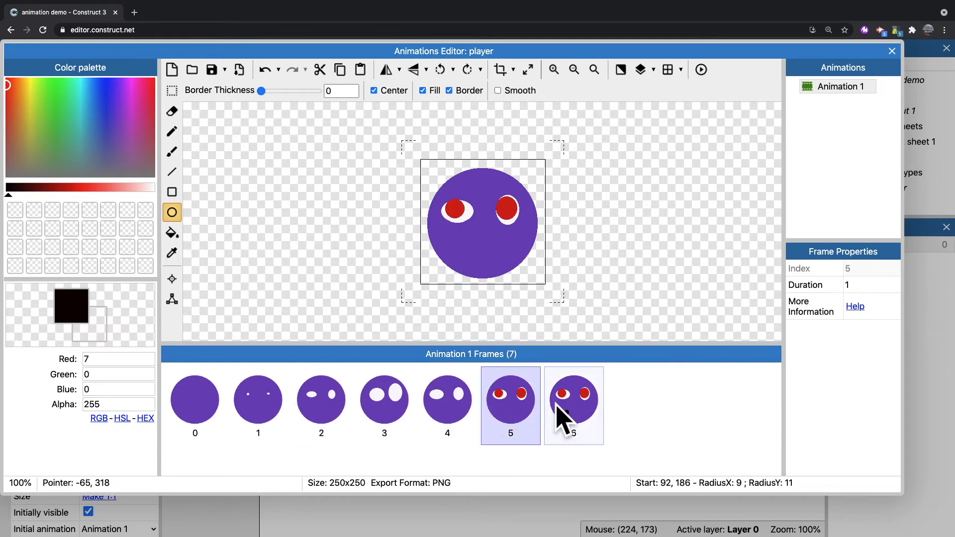
click(562, 419)
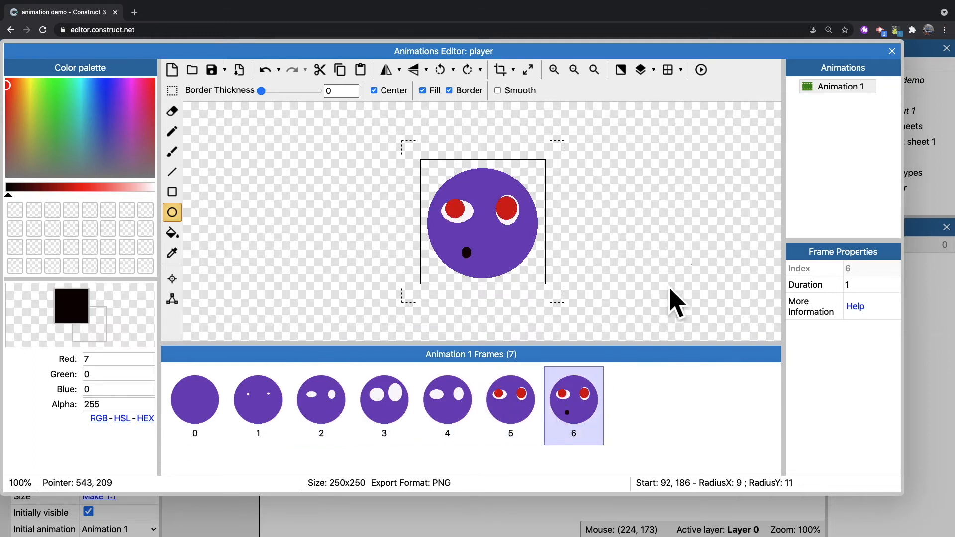
Step: Preview Animation 1, replay it once and close the preview
click(838, 88)
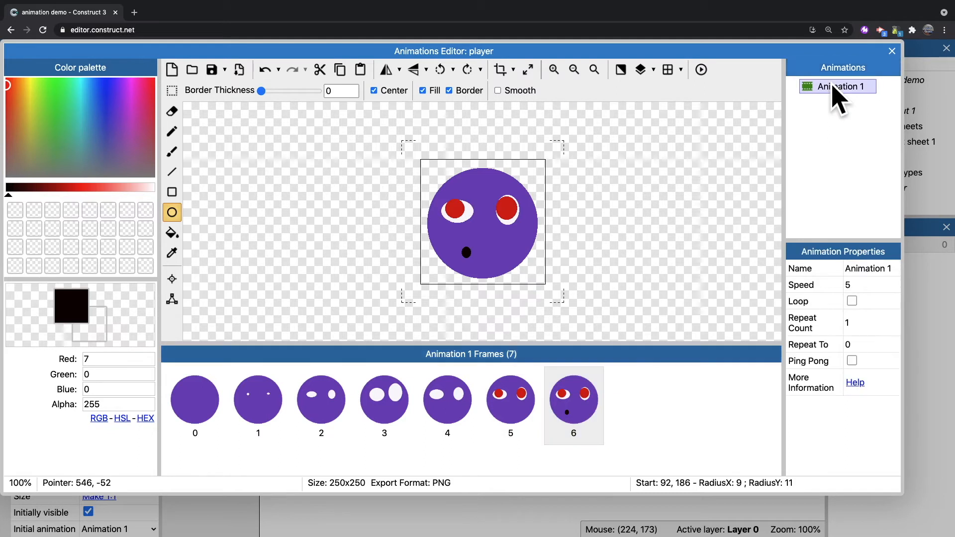
right_click(805, 89)
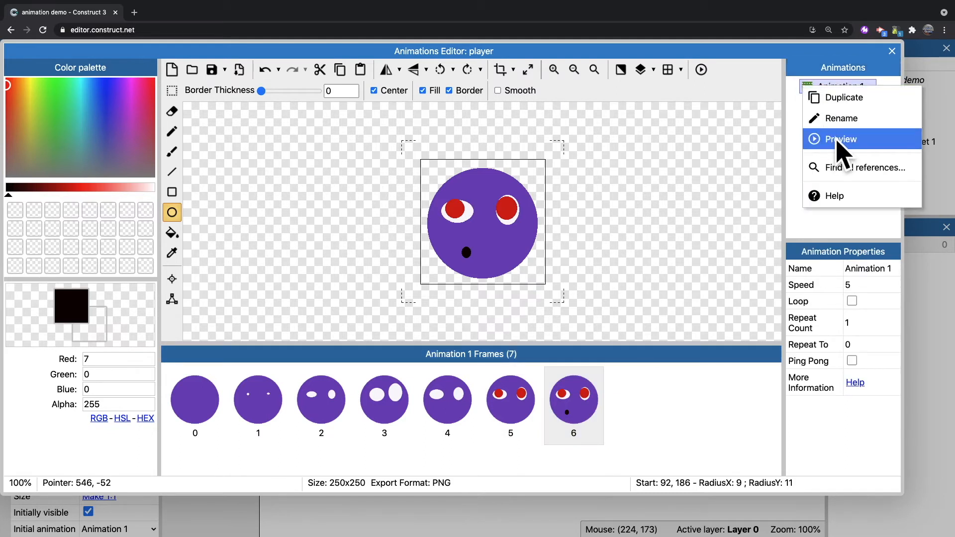
click(841, 149)
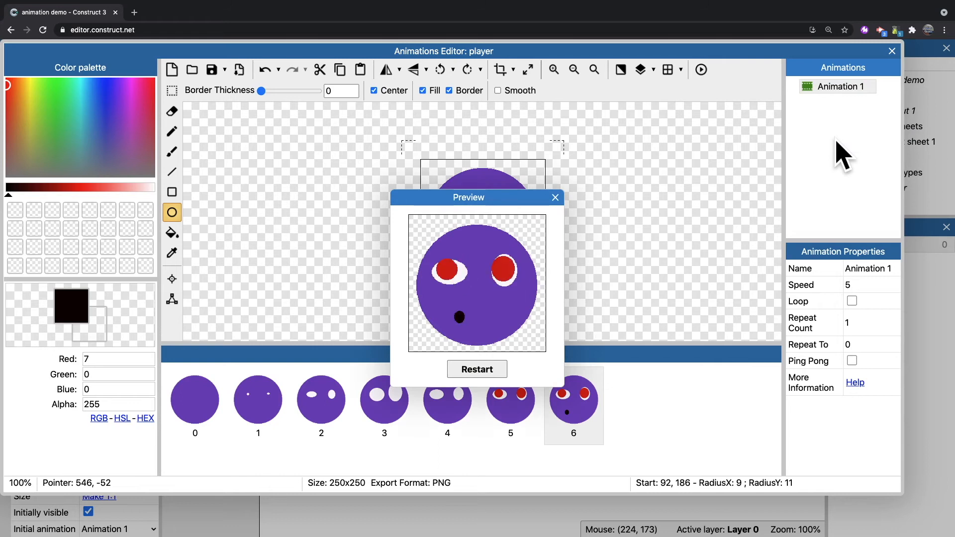
click(475, 370)
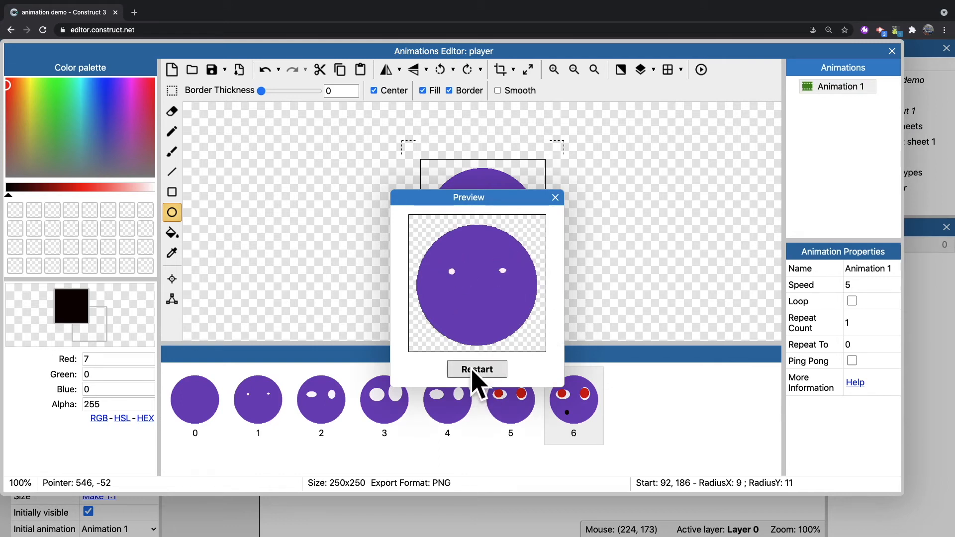
click(549, 198)
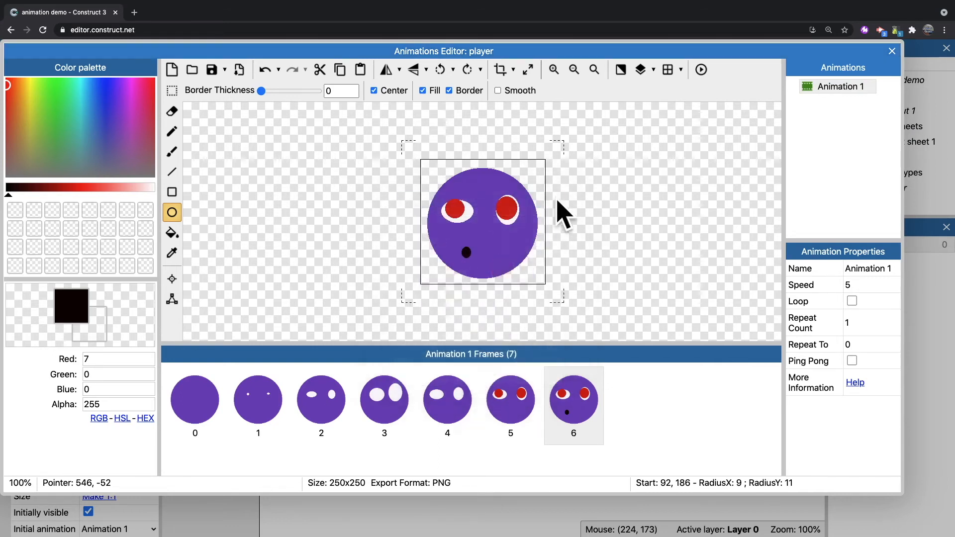
Step: Enable Loop and Ping Pong for Animation 1 and set its speed to 7
click(852, 301)
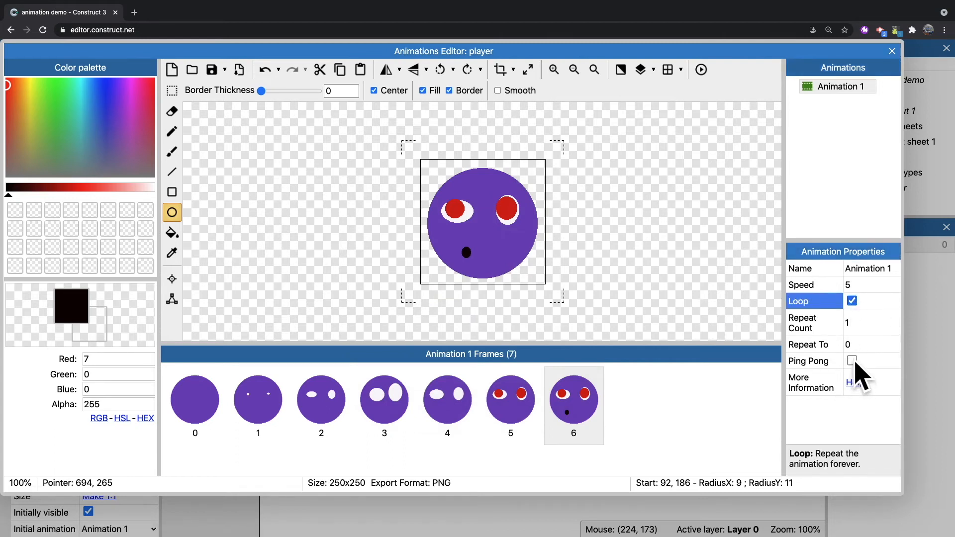
click(852, 361)
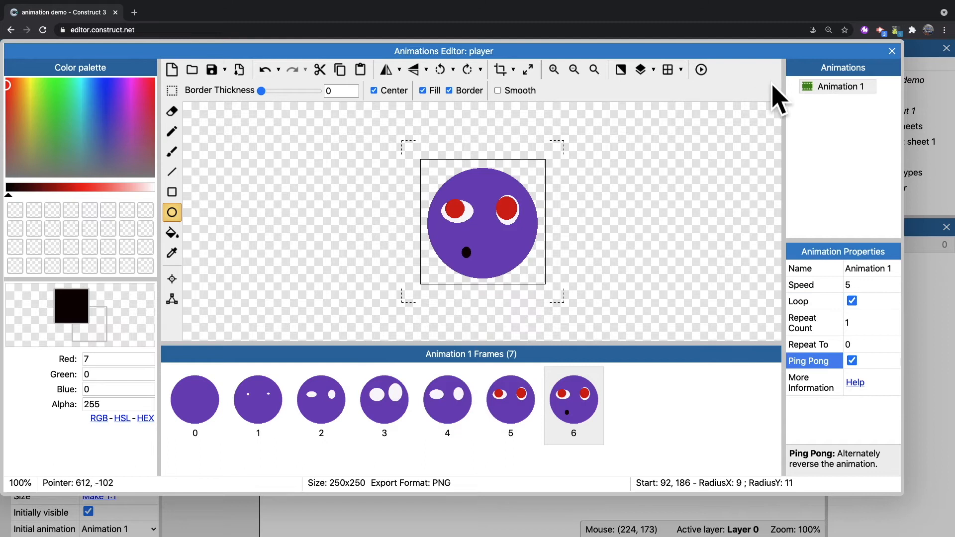
right_click(814, 92)
click(819, 303)
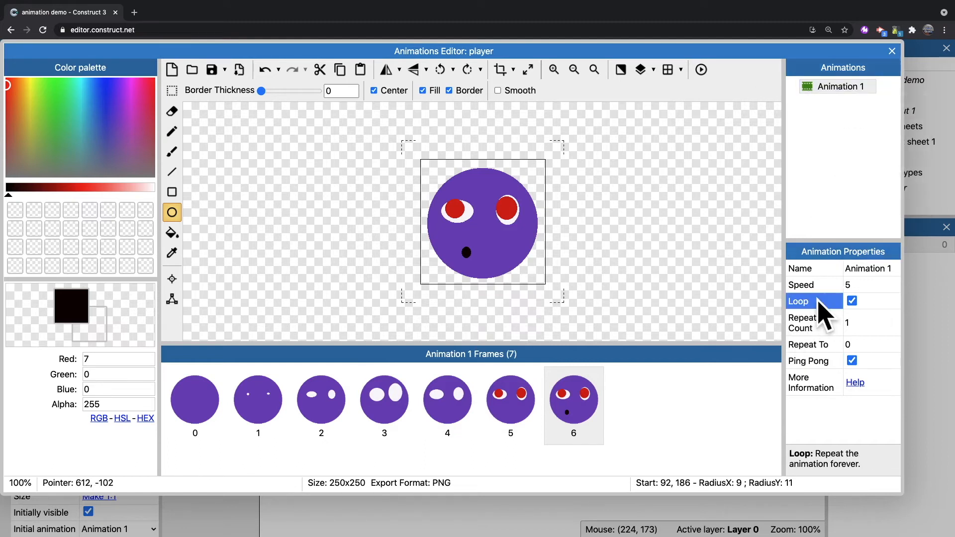
click(846, 284)
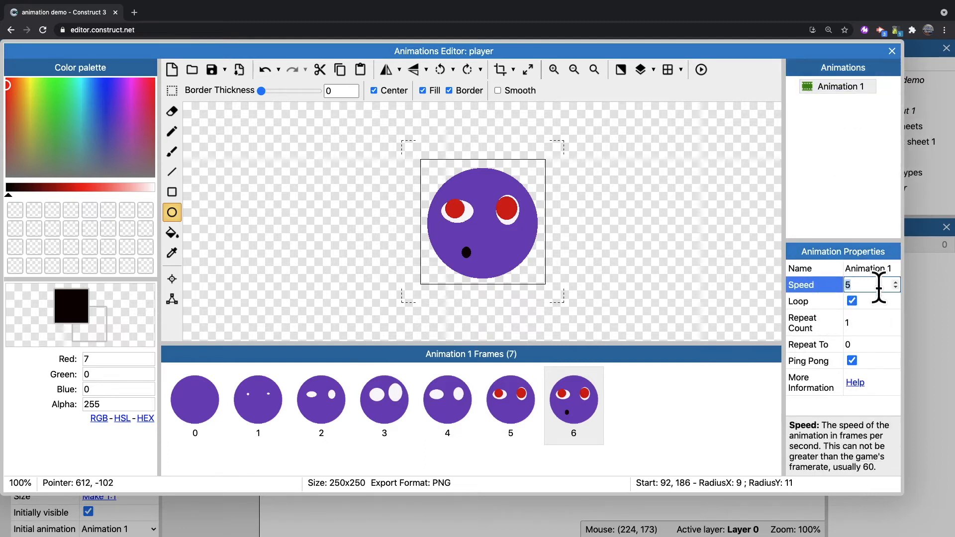
text(7)
key(Tab)
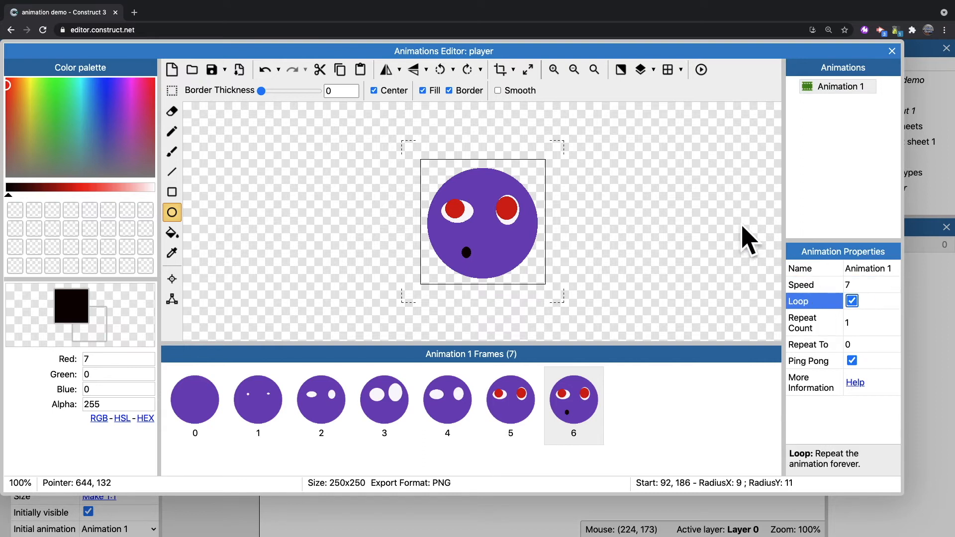
Step: Preview Animation 1 with its new playback settings and close the preview
right_click(818, 89)
click(855, 143)
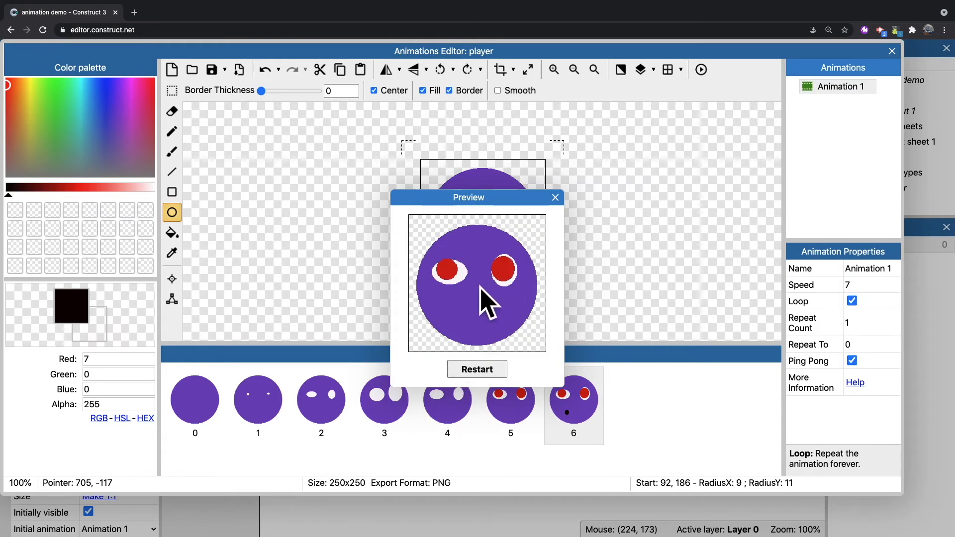
click(555, 197)
Step: Rename Animation 1 to "face"
click(841, 84)
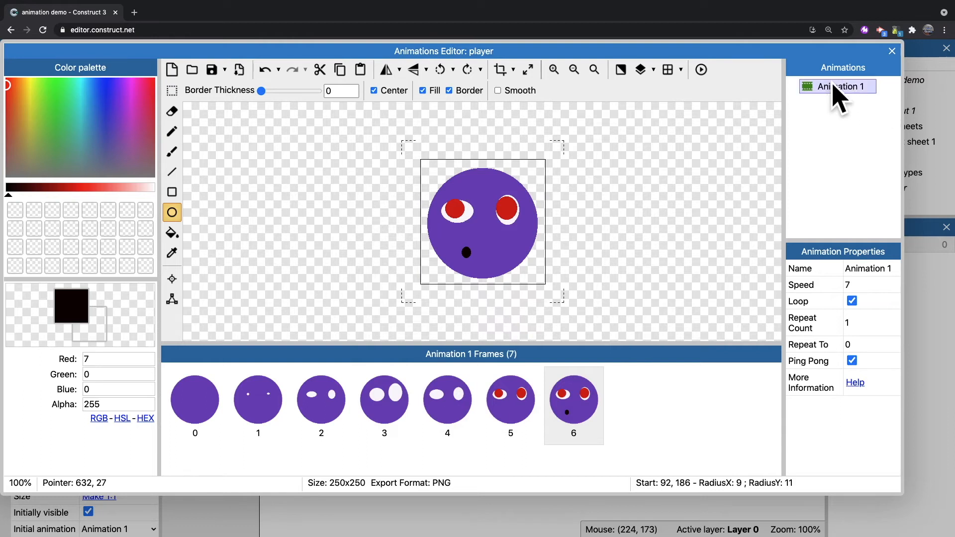
right_click(835, 87)
click(861, 118)
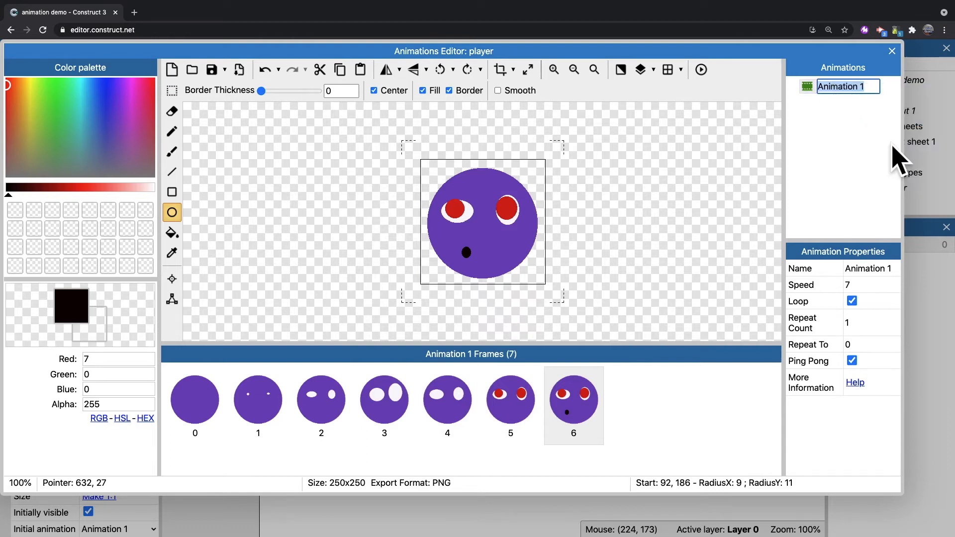
text(face)
key(Return)
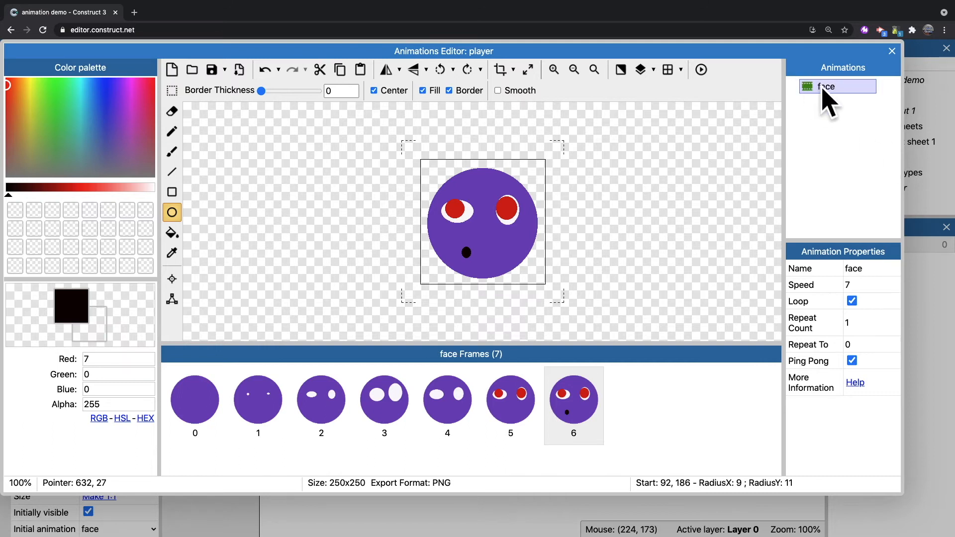
Step: Duplicate the face animation and compare the copy with the original
right_click(823, 88)
click(857, 99)
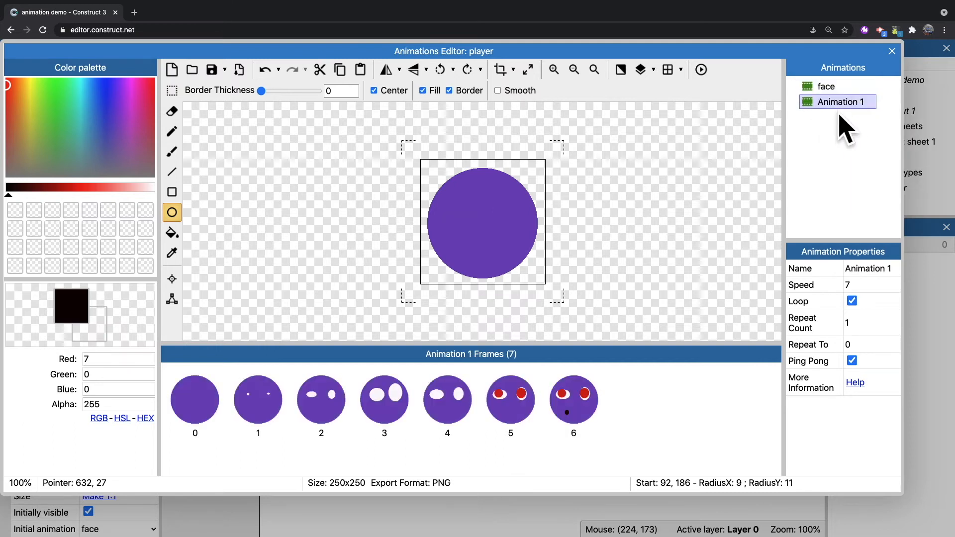
click(838, 87)
click(843, 102)
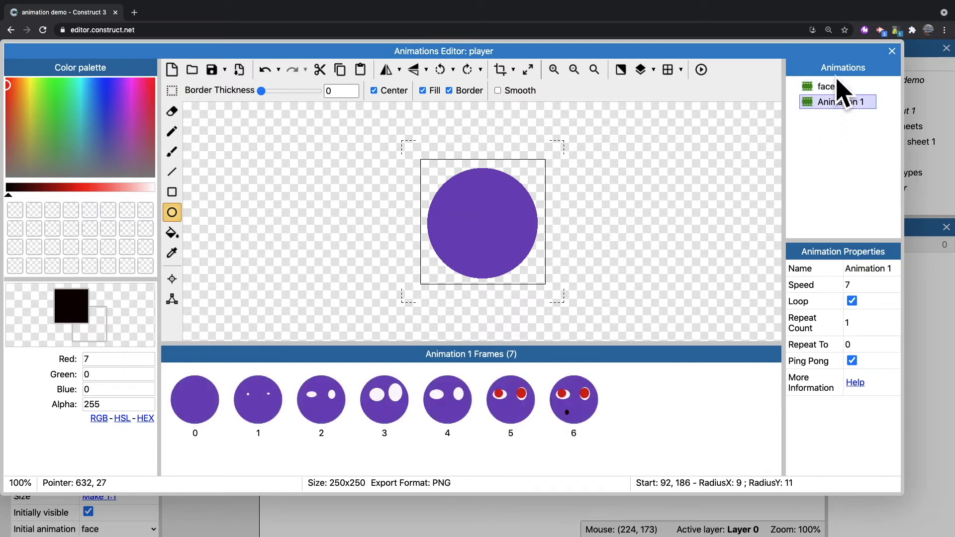
Step: Delete frames 5, 4 and 3 from the duplicated animation, keeping the last frame with the mouth
click(578, 409)
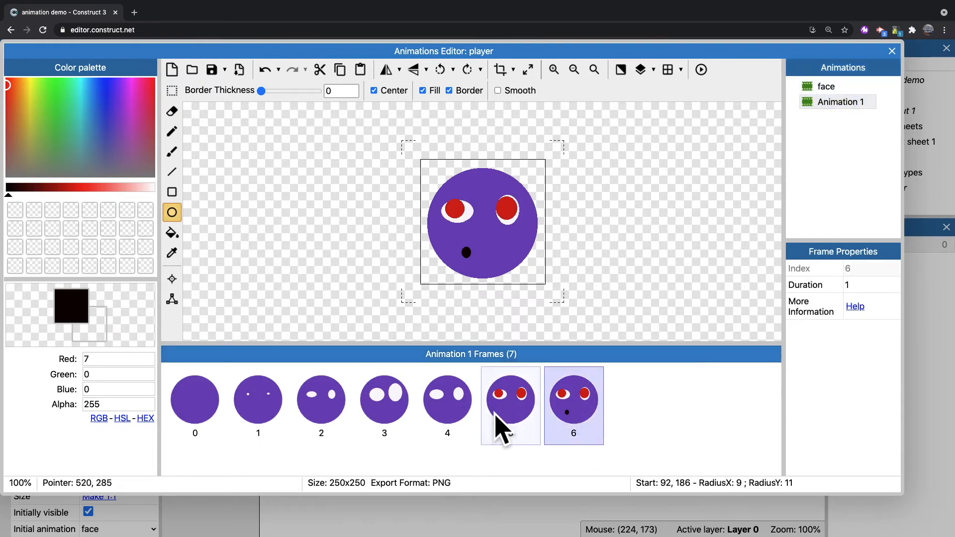
click(493, 416)
key(Delete)
click(459, 408)
key(Delete)
click(388, 396)
key(Delete)
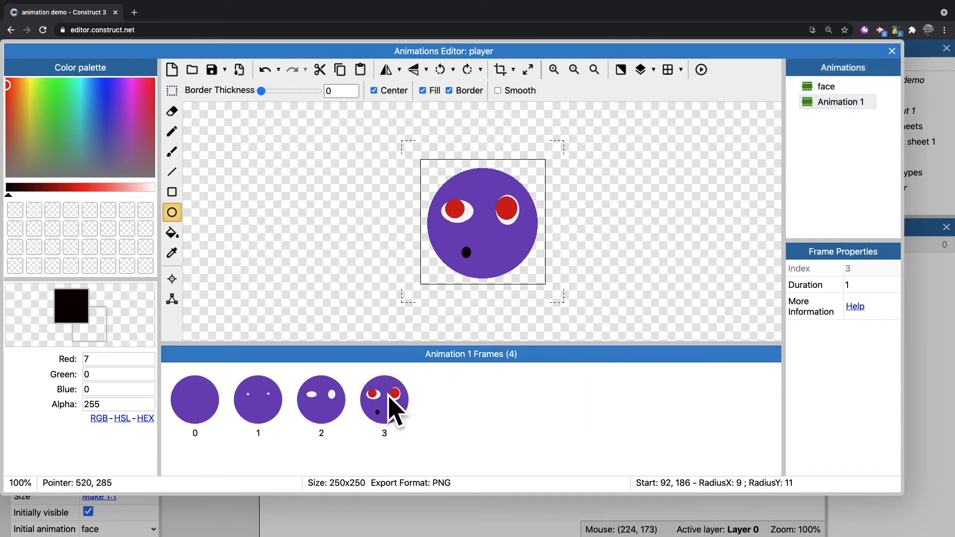
Step: Delete all remaining earlier frames of Animation 1 so that only the frame with the red pupils and mouth stays
click(323, 391)
key(Delete)
click(255, 399)
click(205, 405)
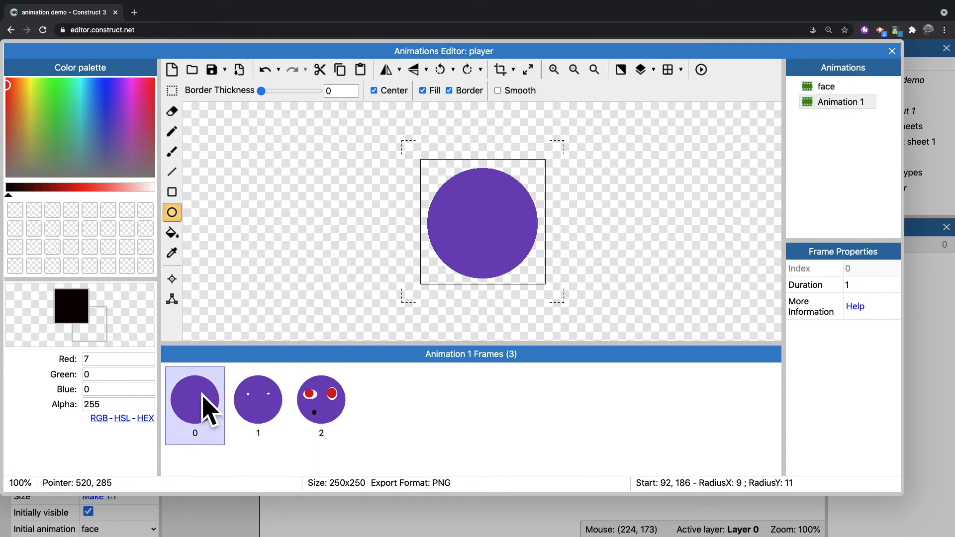
key(Delete)
key(Delete)
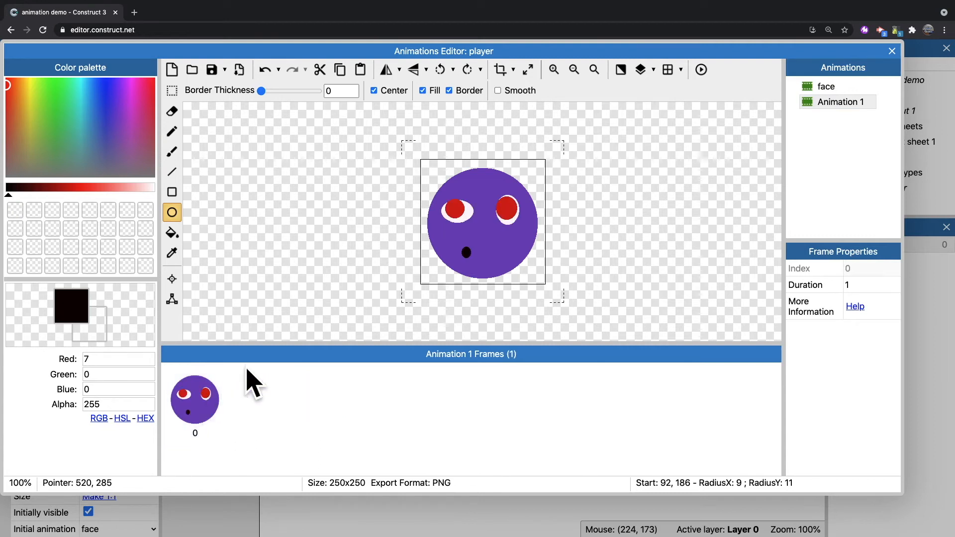
Step: Duplicate the remaining frame and paint a short black vertical brush stroke, size 6, in the canvas's upper-left corner
right_click(205, 411)
click(236, 411)
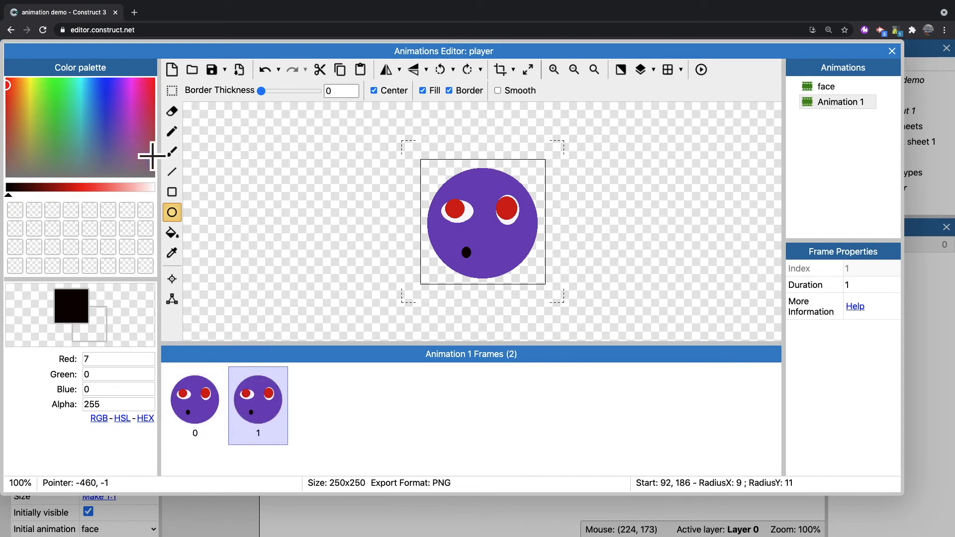
click(171, 152)
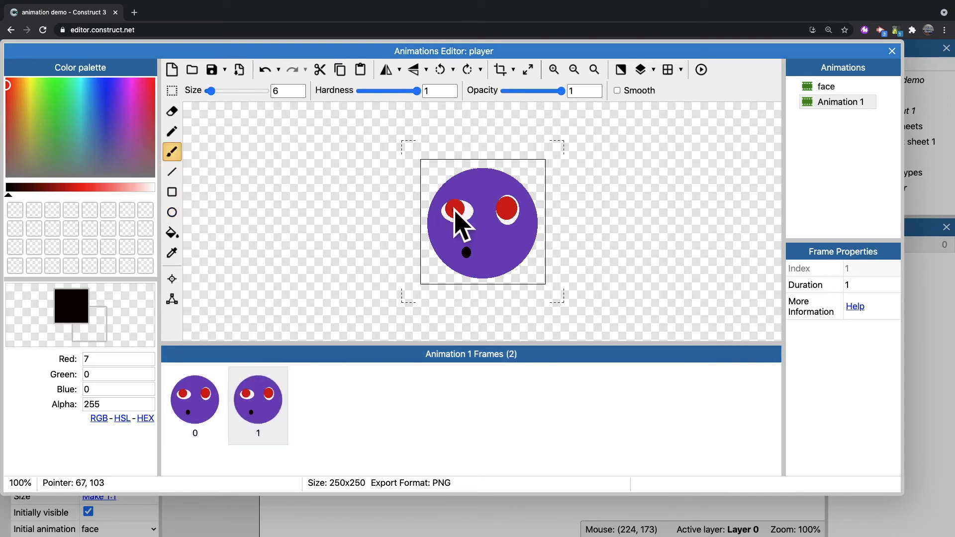
click(427, 170)
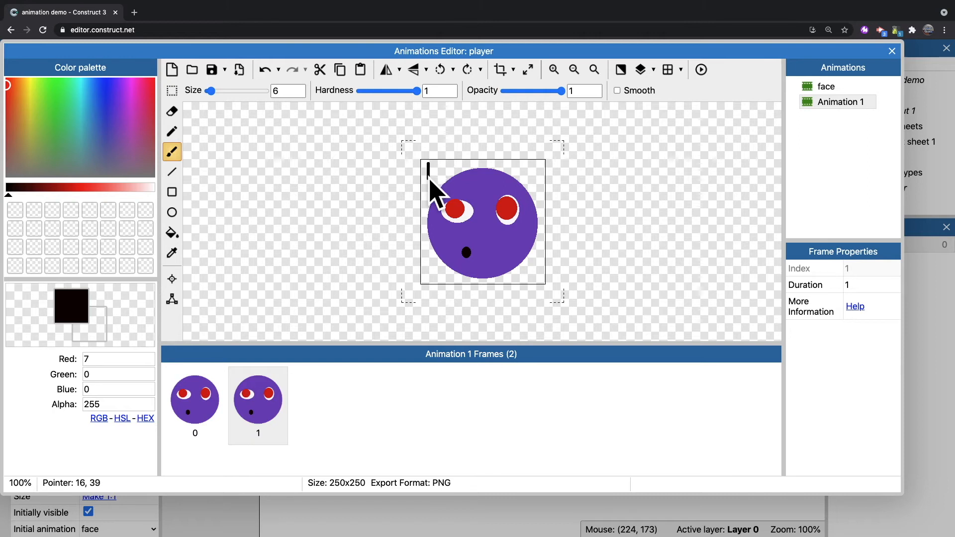
Step: Complete a hand-painted "H" over two duplicated frames, adding its second vertical stroke in frame 2 and its crossbar in frame 3
right_click(273, 390)
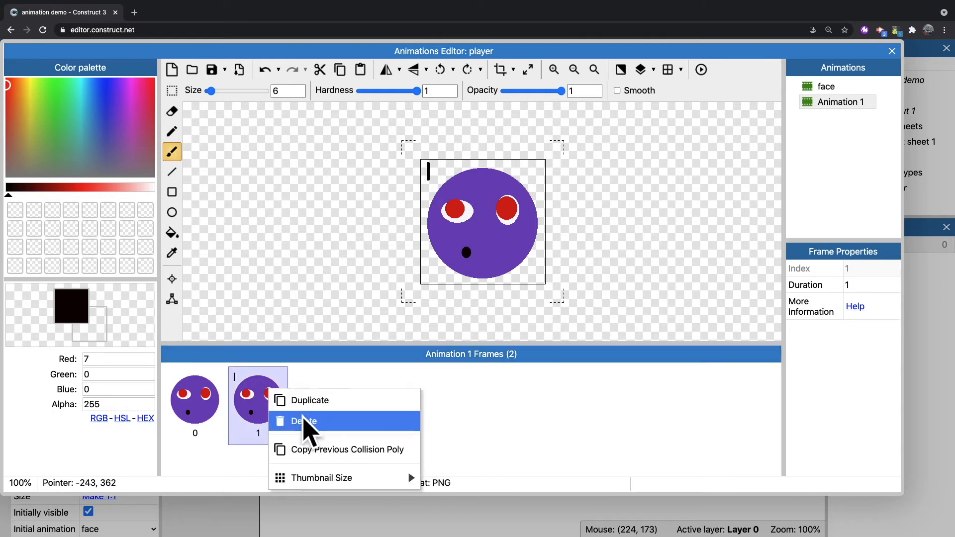
click(293, 399)
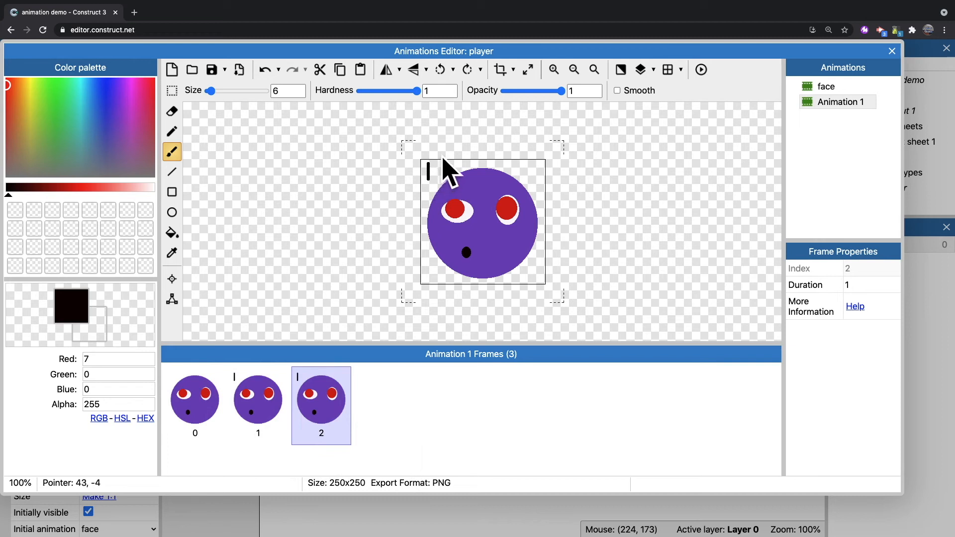
drag(440, 164, 439, 178)
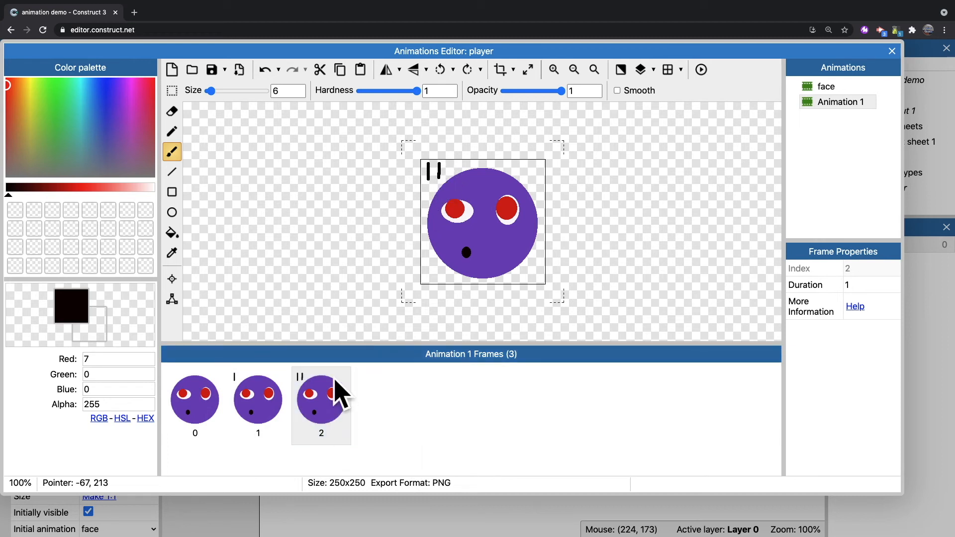
right_click(333, 381)
click(367, 390)
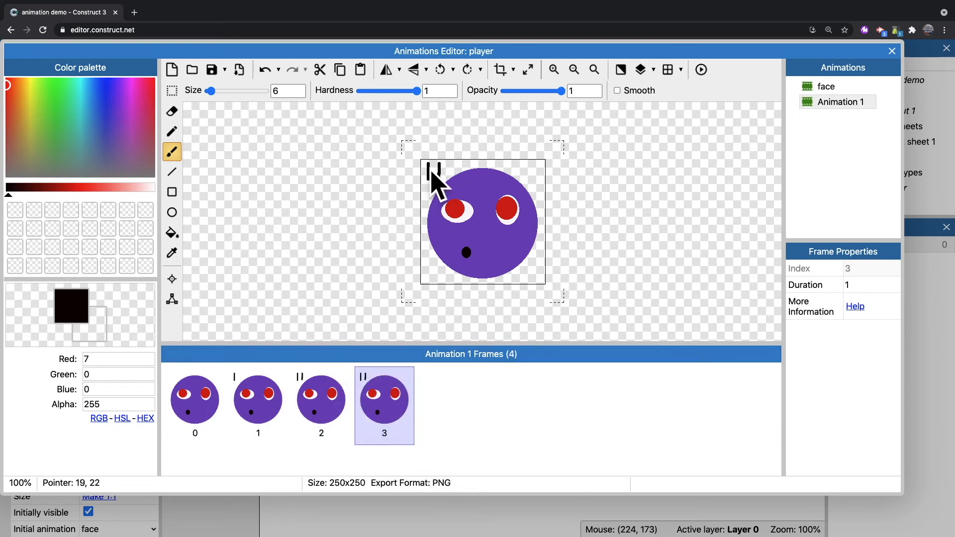
drag(430, 171, 432, 172)
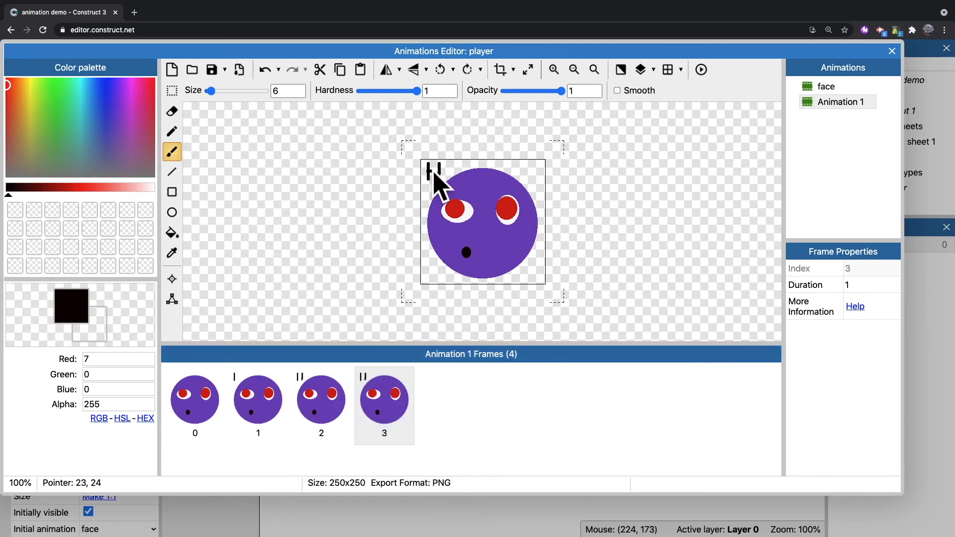
Step: Paint an "i" beside the "H" over two more duplicated frames, adding its stem in frame 4 and its dot in frame 5
right_click(386, 390)
click(424, 403)
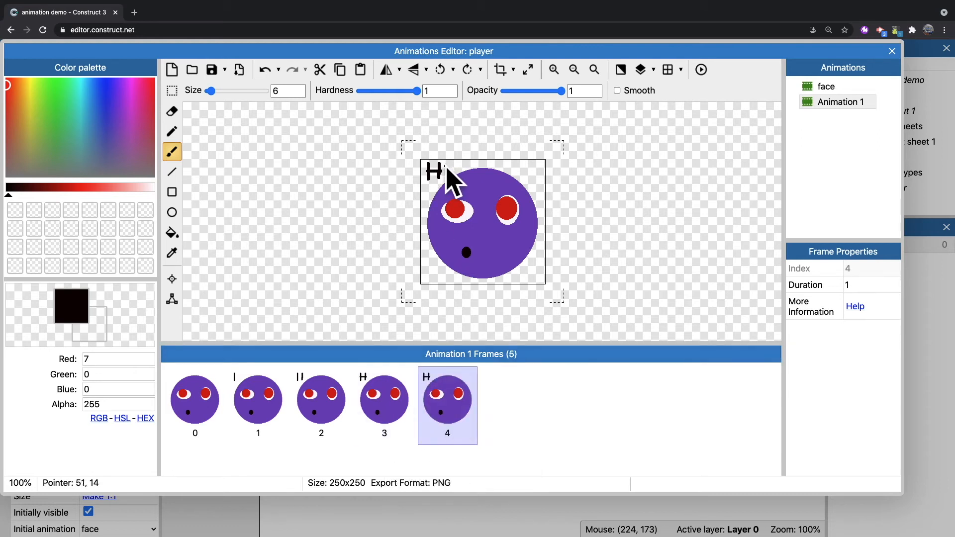
drag(447, 167, 446, 170)
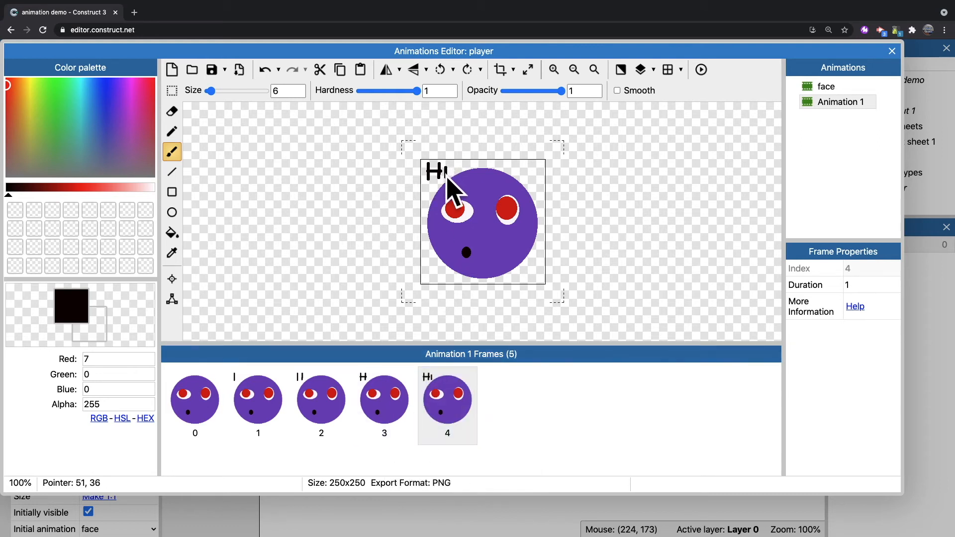
right_click(446, 389)
click(462, 412)
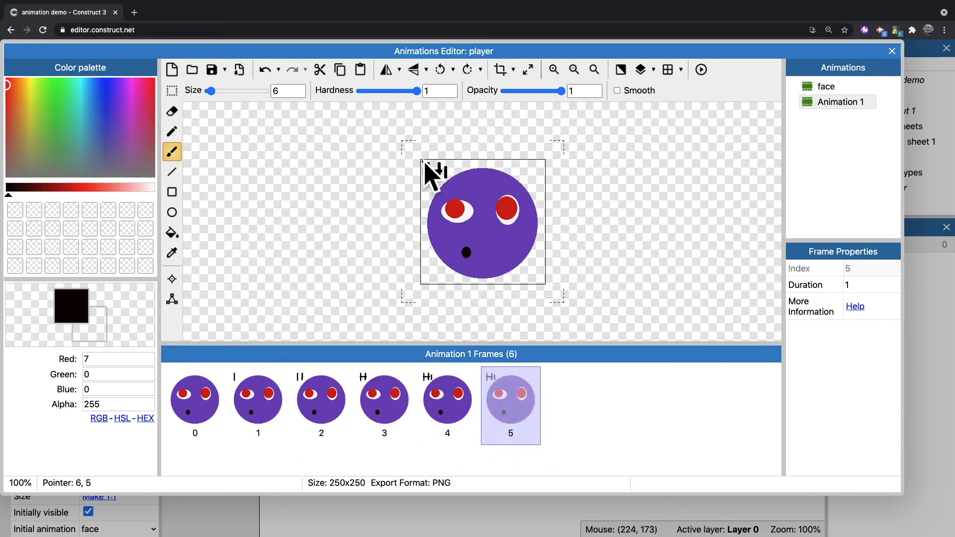
click(445, 163)
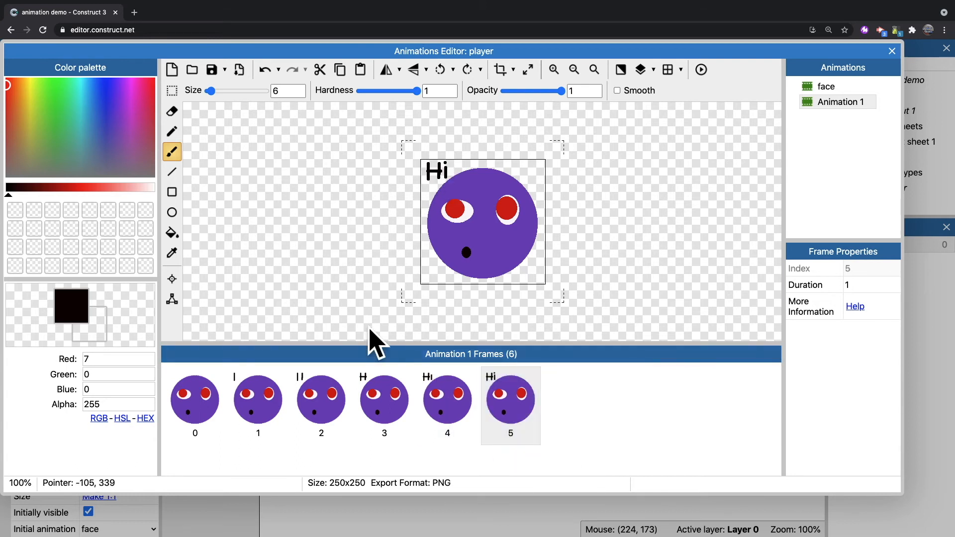
Step: Preview Animation 1 and close the preview
right_click(846, 102)
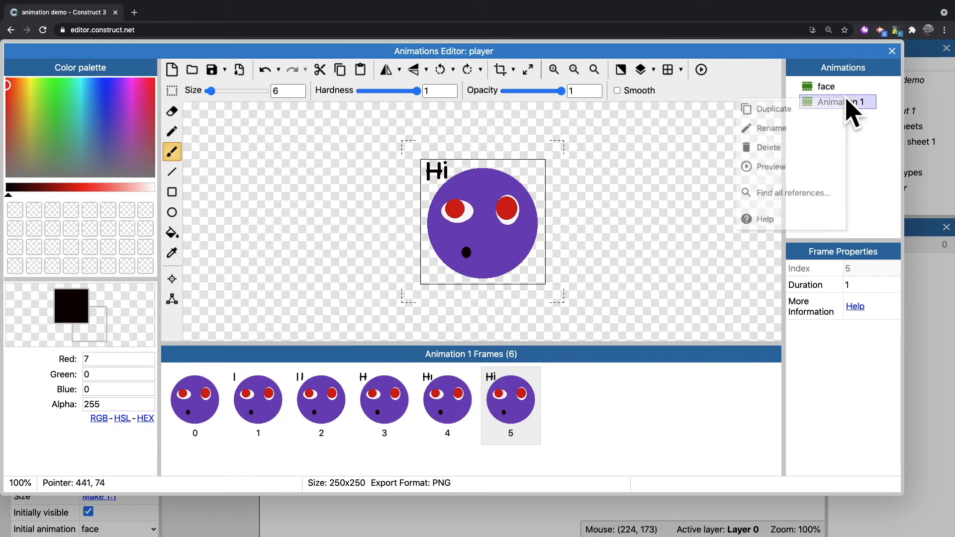
click(777, 174)
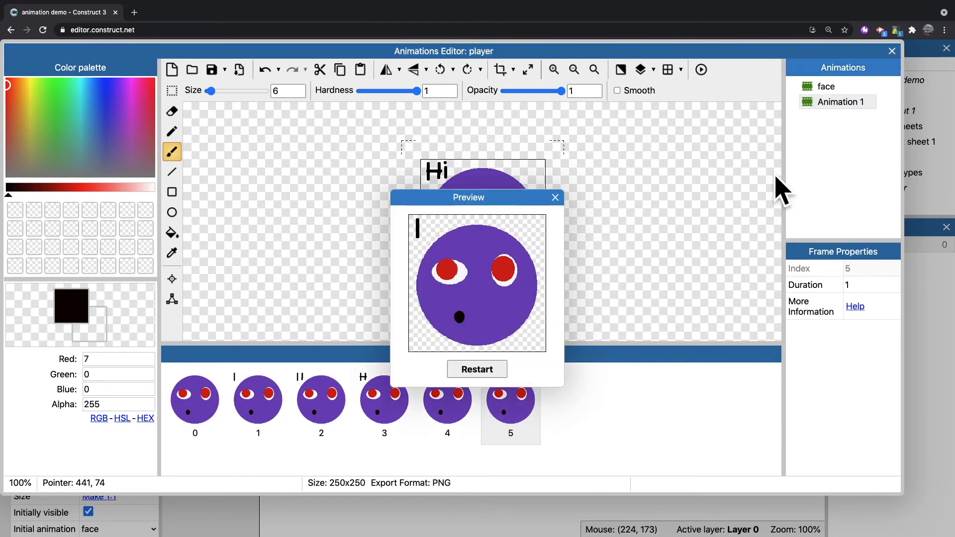
click(555, 198)
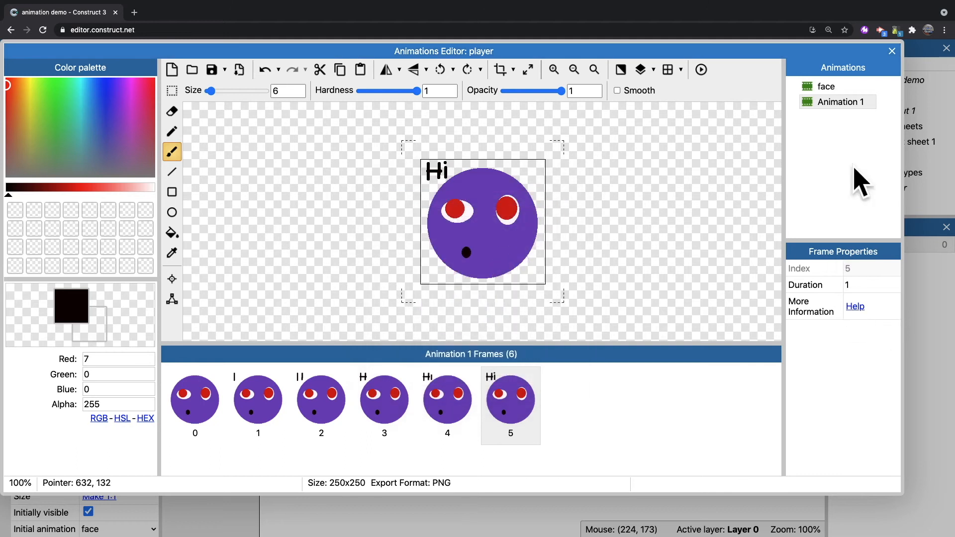
Step: Turn off Ping Pong for Animation 1 and preview its playback again
click(846, 102)
click(852, 361)
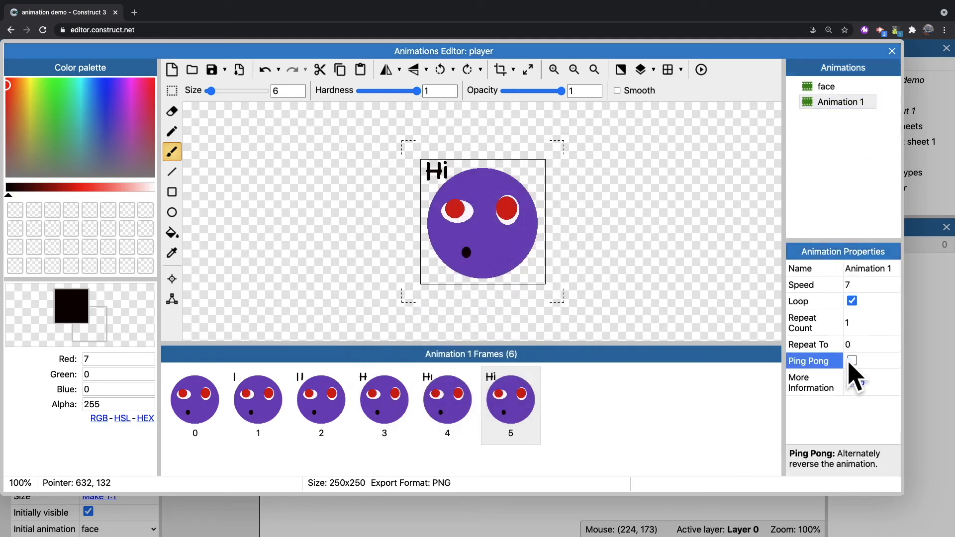
right_click(822, 103)
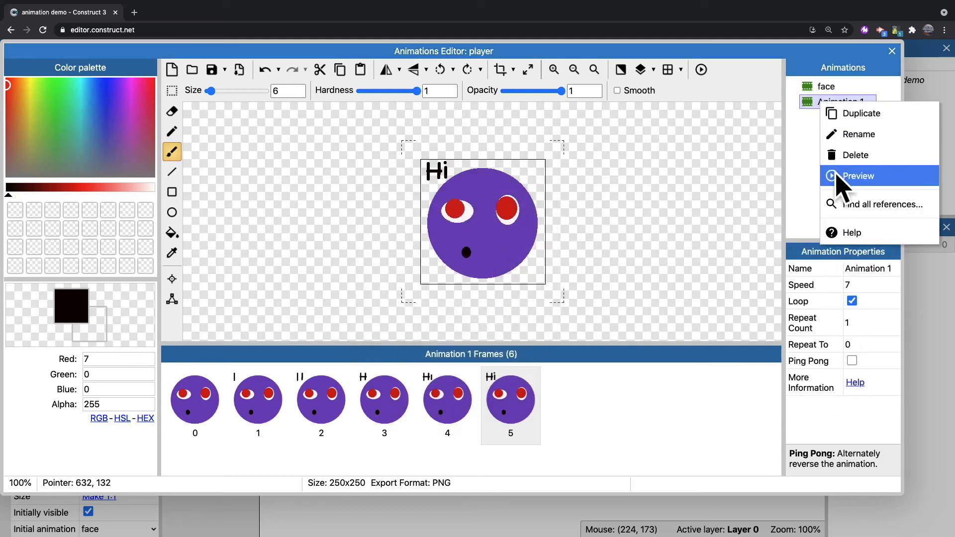
click(841, 185)
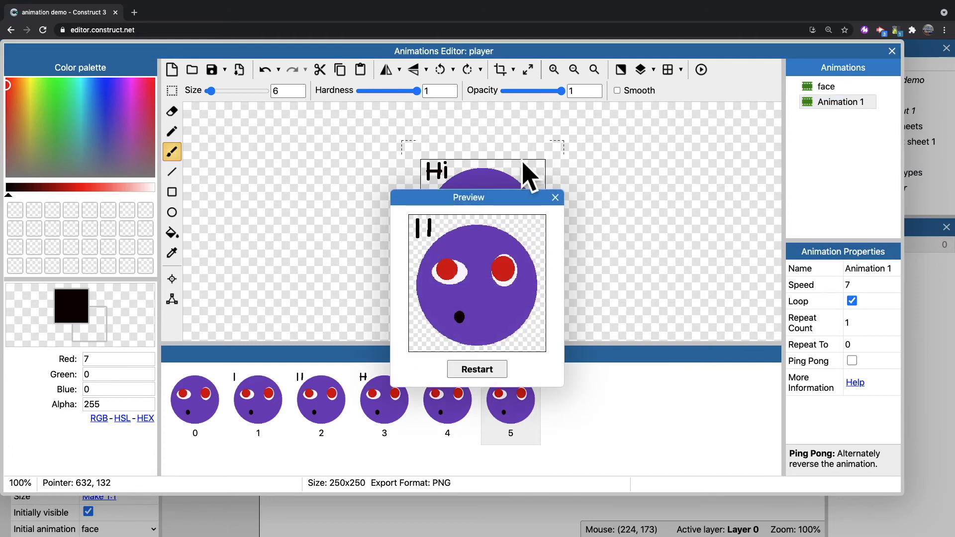
click(555, 198)
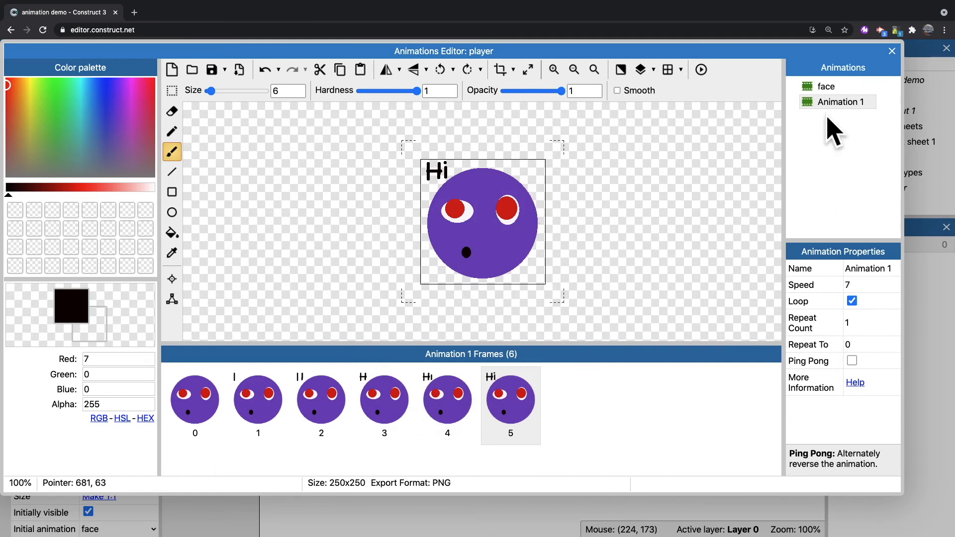
Step: Rename Animation 1 to "hi" and close the Animations Editor
click(832, 106)
right_click(846, 116)
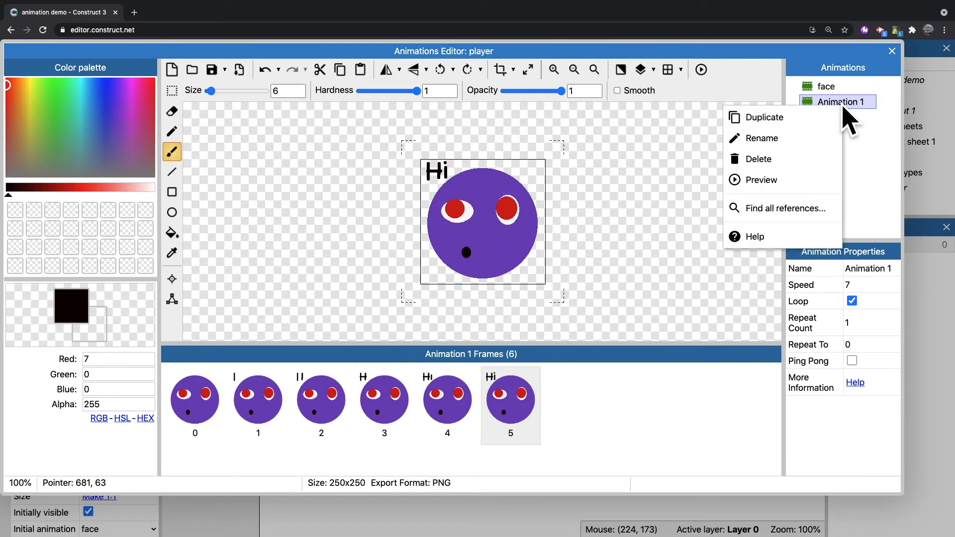
click(782, 144)
text(hi)
key(Return)
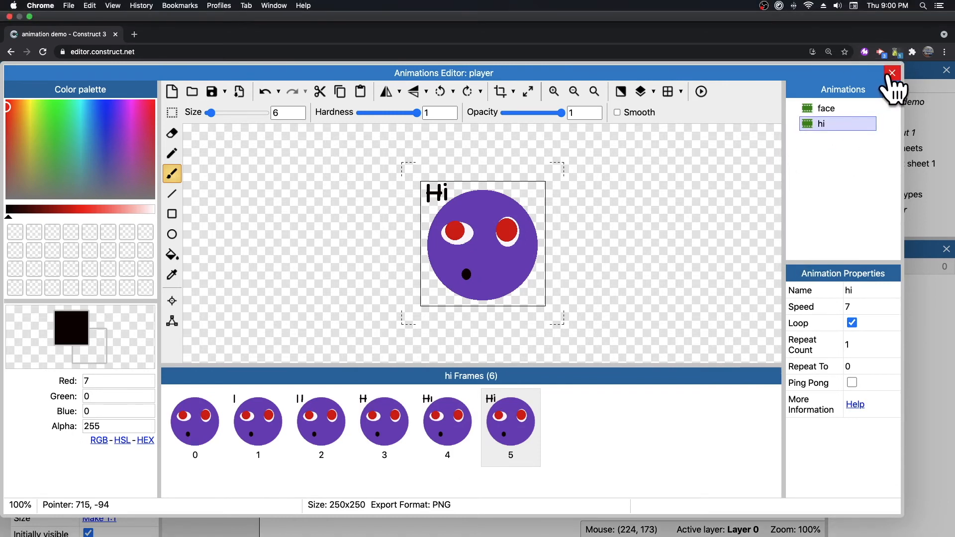
click(892, 73)
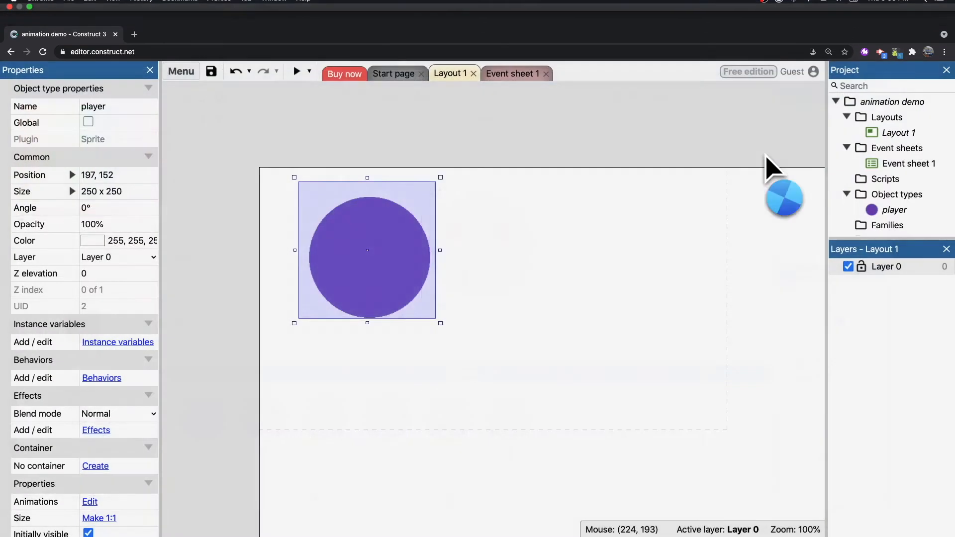
Step: Move the player sprite to about 198, 186 on Layout 1 and deselect it
drag(383, 253, 358, 266)
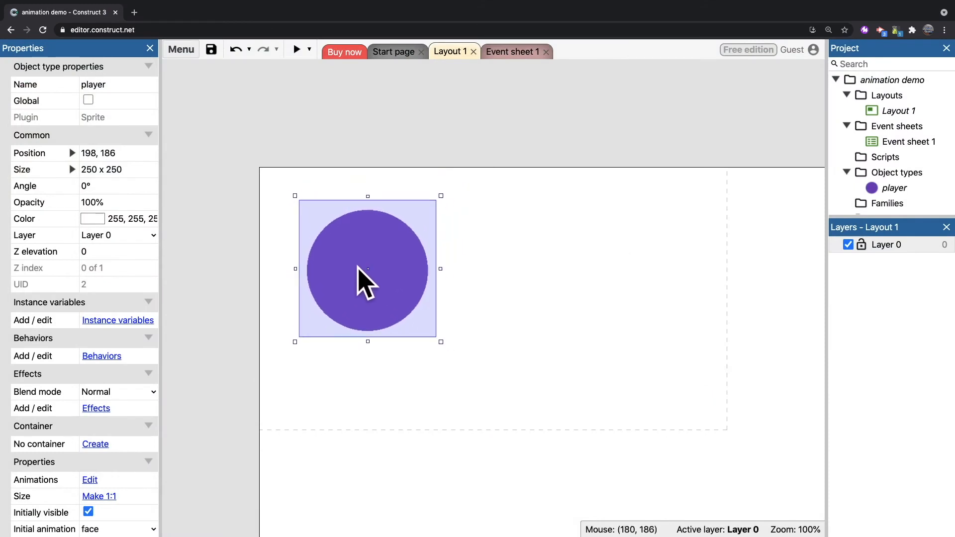
click(557, 283)
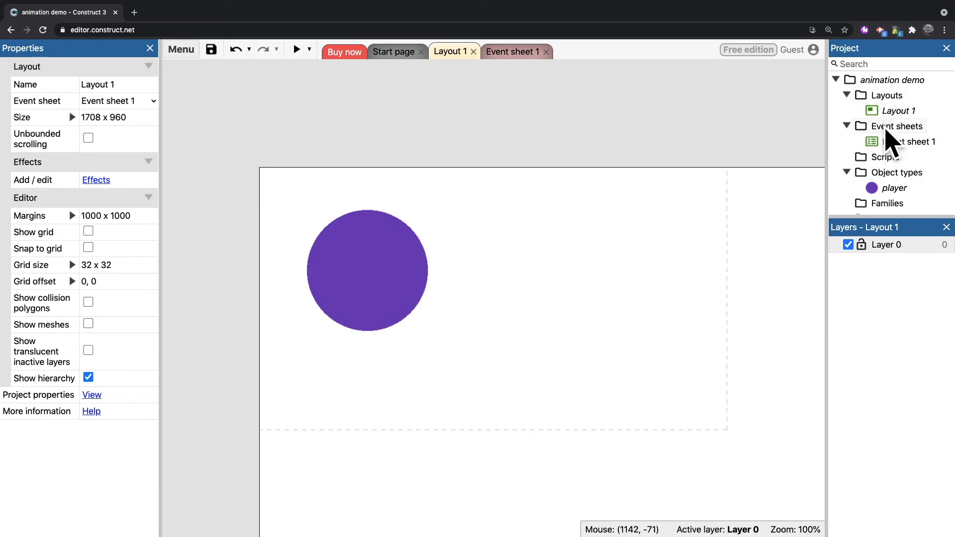
click(886, 128)
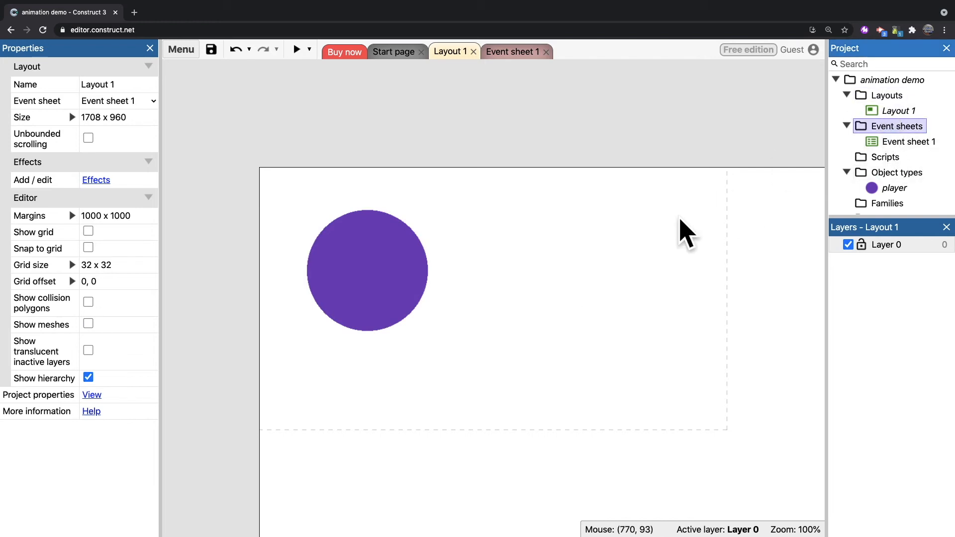
Step: Insert a Keyboard input object into the project
double_click(572, 220)
scroll(528, 307, down, 10)
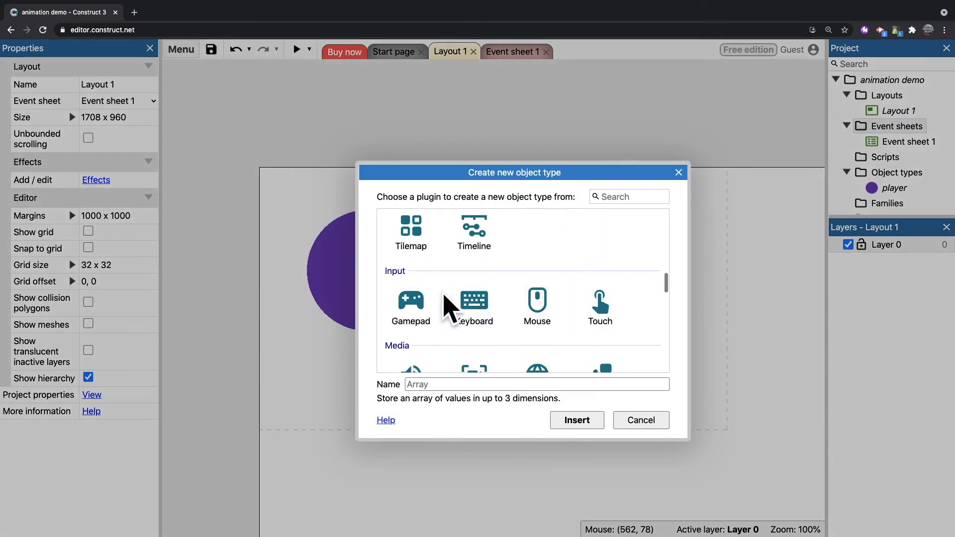
click(464, 309)
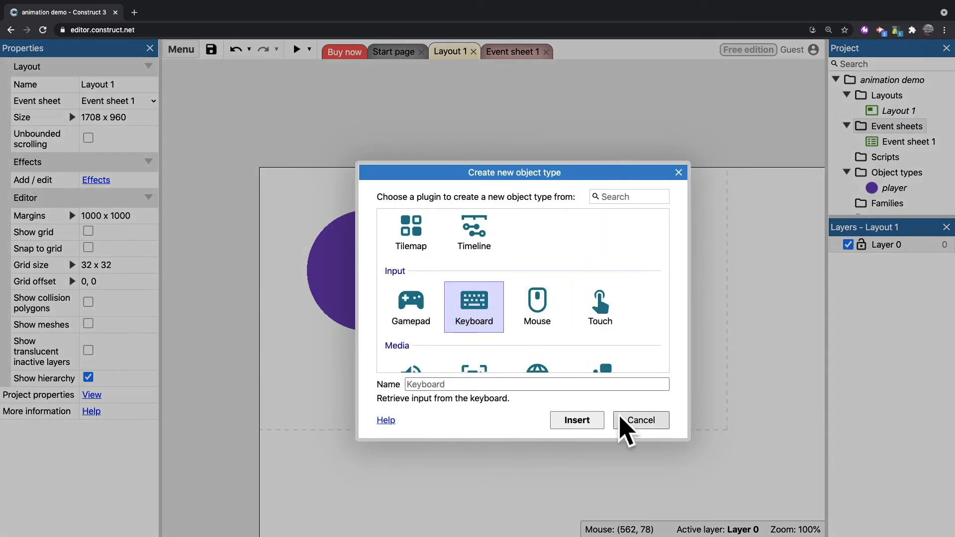
click(585, 421)
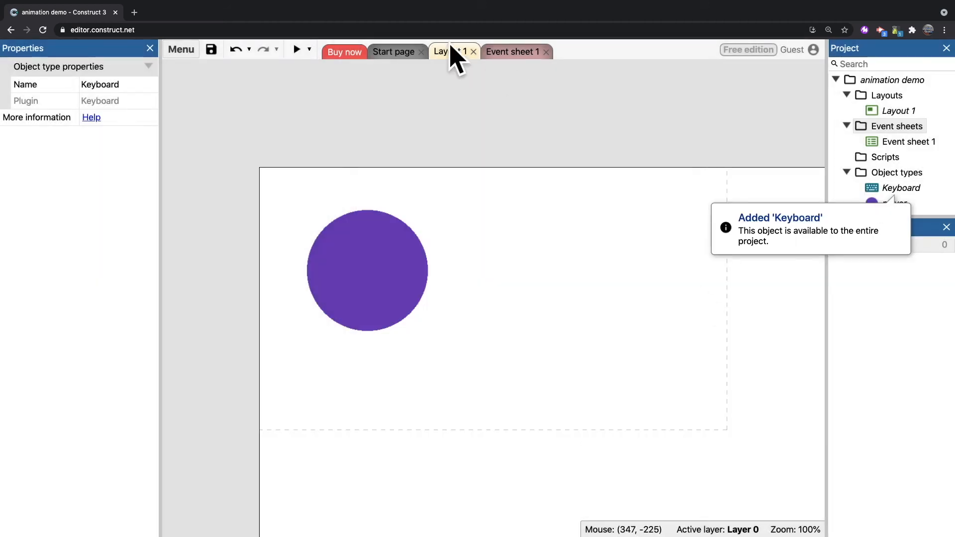
Step: Add an event to Event sheet 1 with the Keyboard condition On key pressed, using the 1 key
click(490, 52)
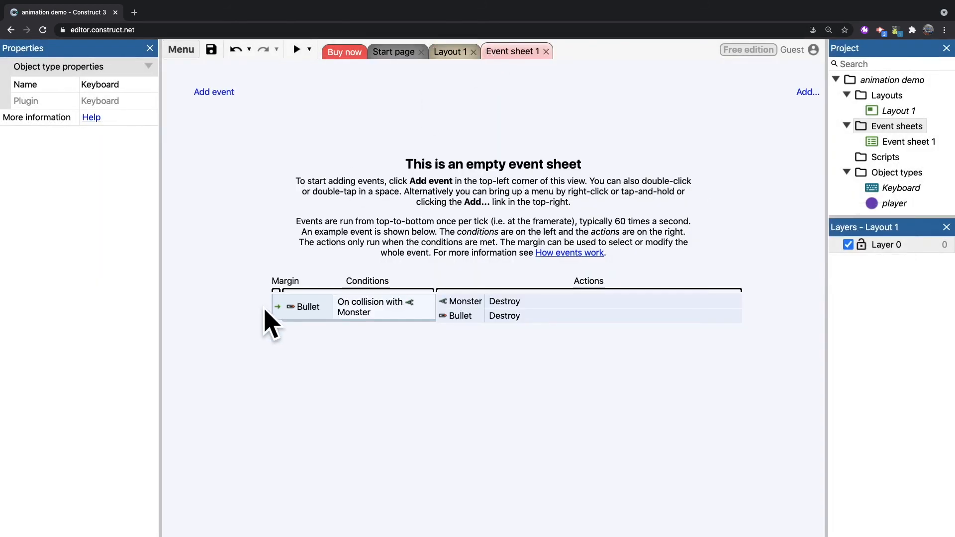
click(213, 92)
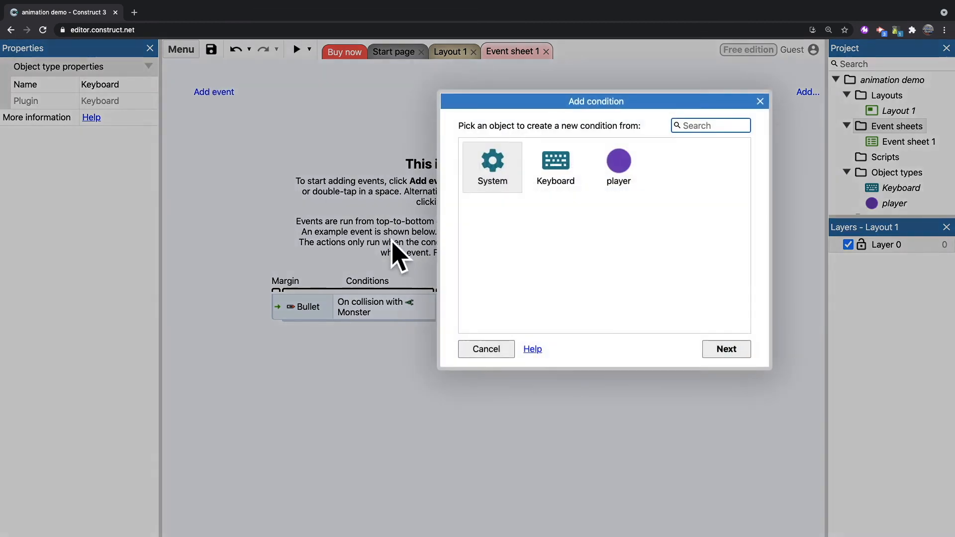
click(564, 179)
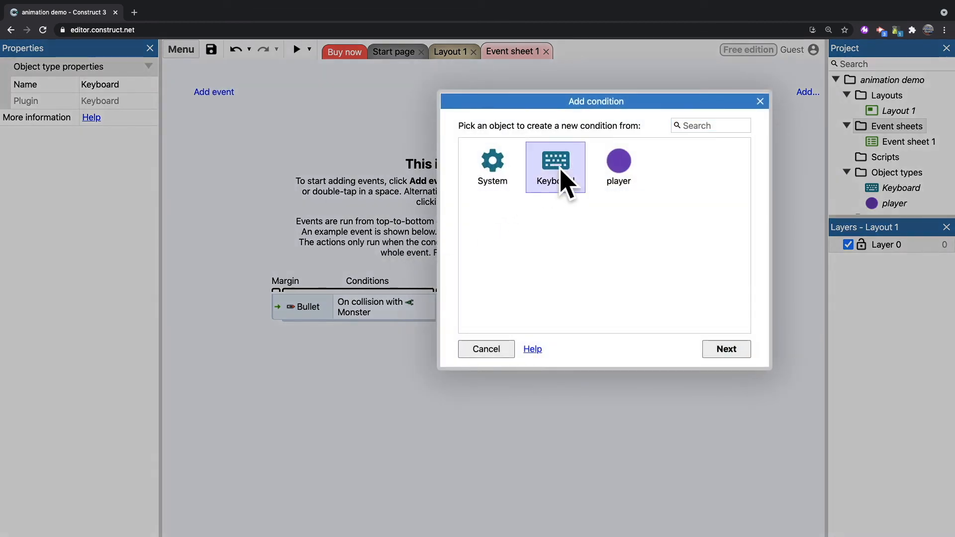
click(727, 350)
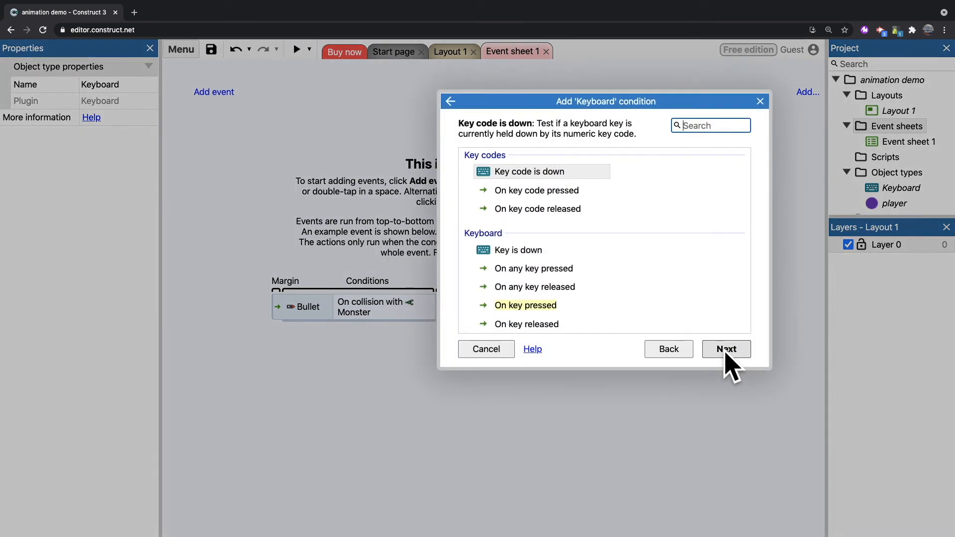
click(671, 350)
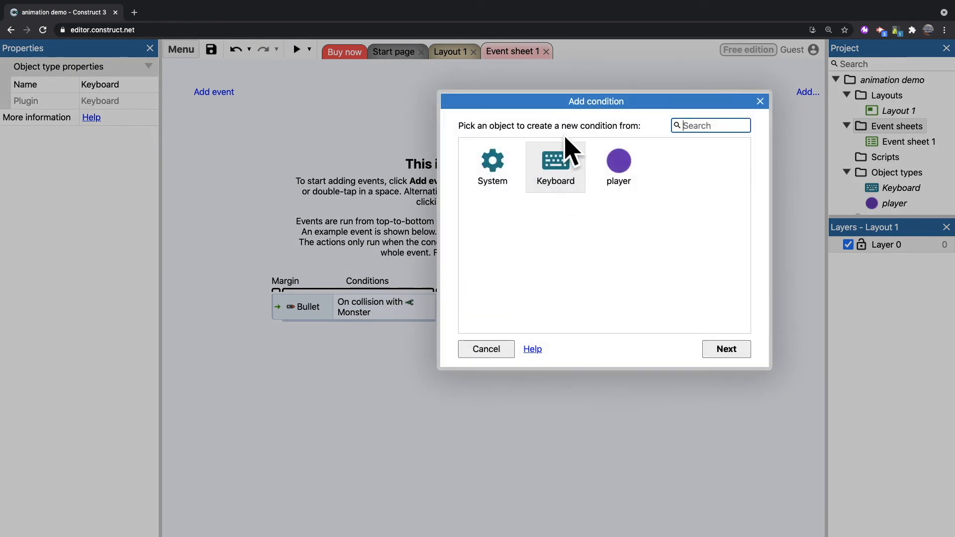
click(565, 161)
click(718, 350)
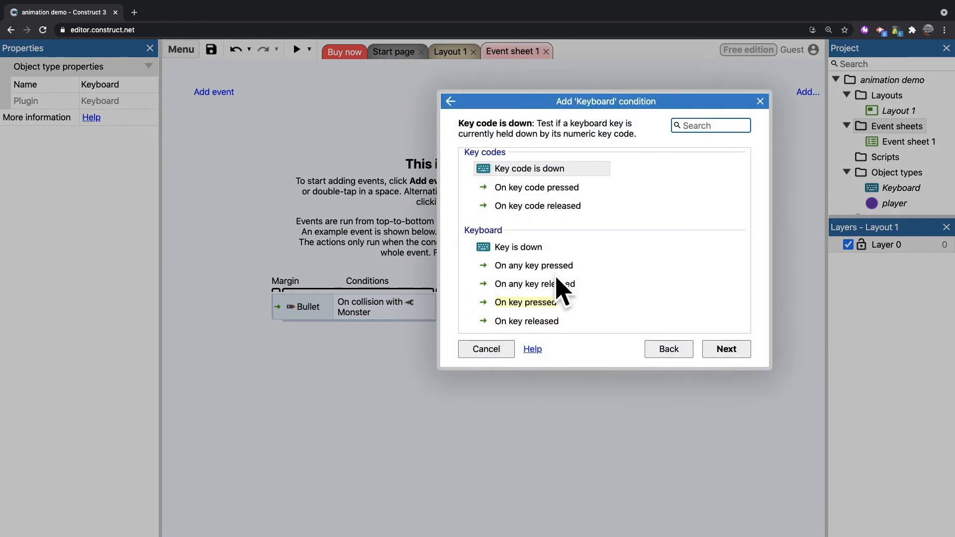
scroll(554, 288, down, 1)
click(542, 273)
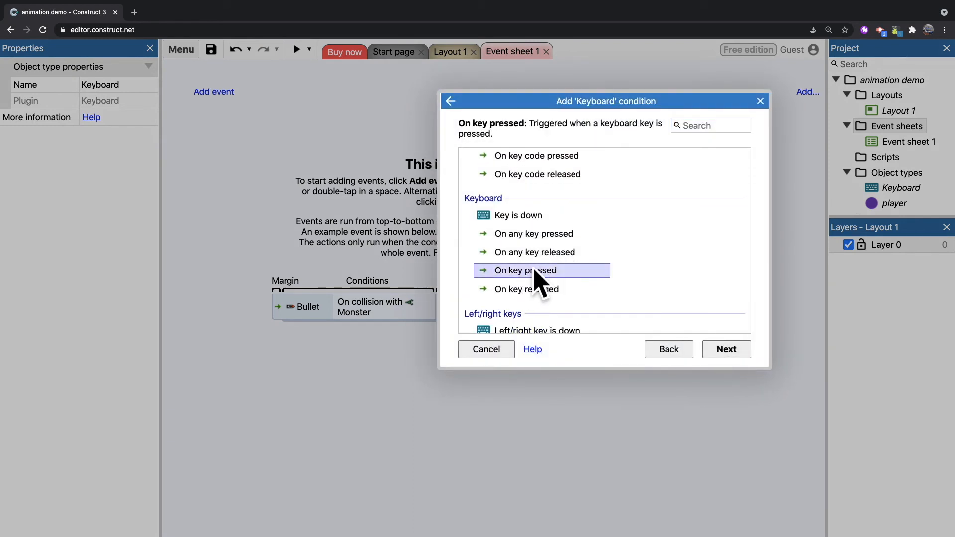
click(714, 351)
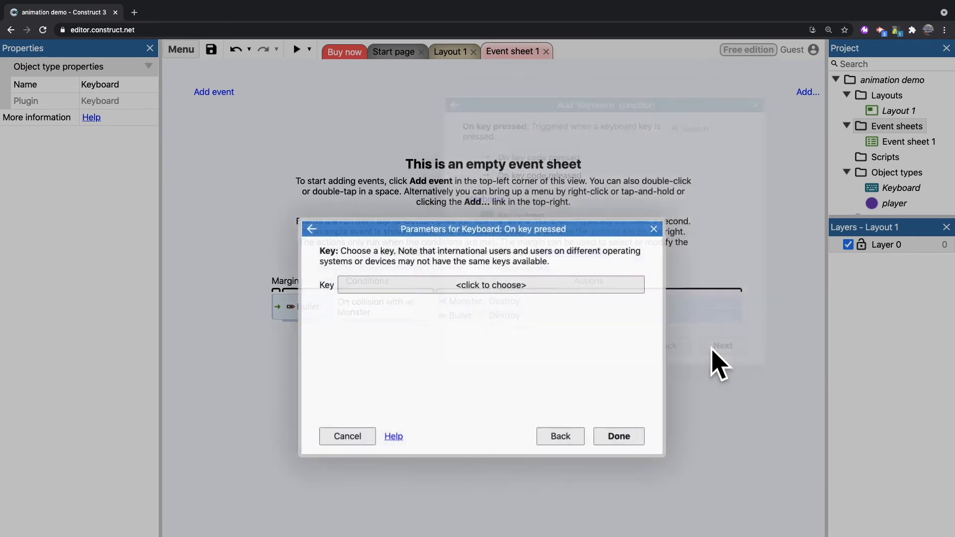
click(427, 284)
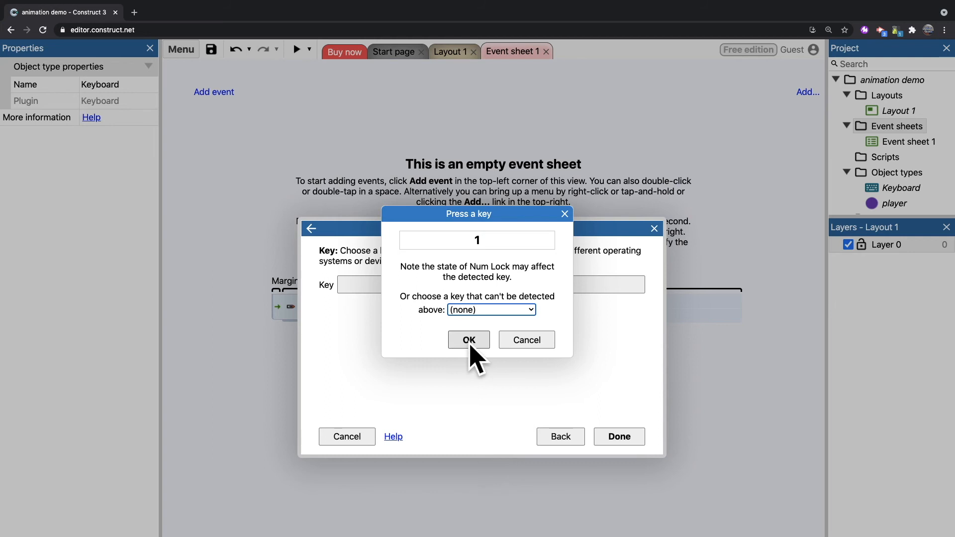
click(470, 340)
click(622, 437)
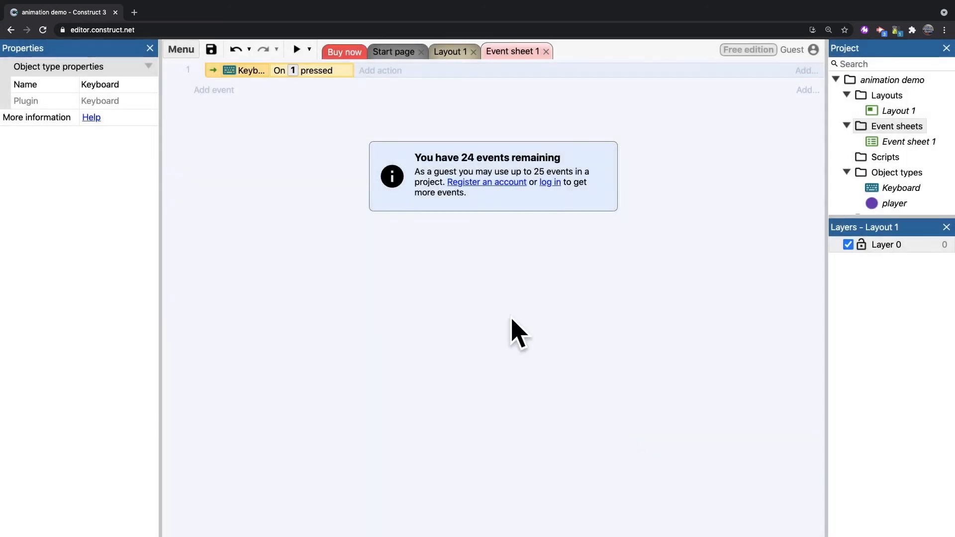
Step: Add a second event with the Keyboard condition On key pressed, using the 2 key
click(215, 90)
click(550, 184)
click(723, 350)
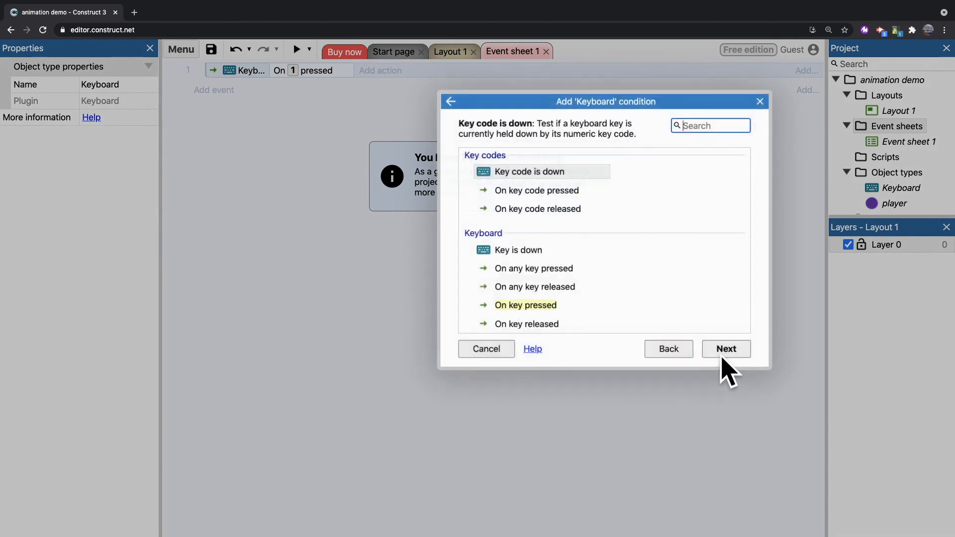
click(536, 307)
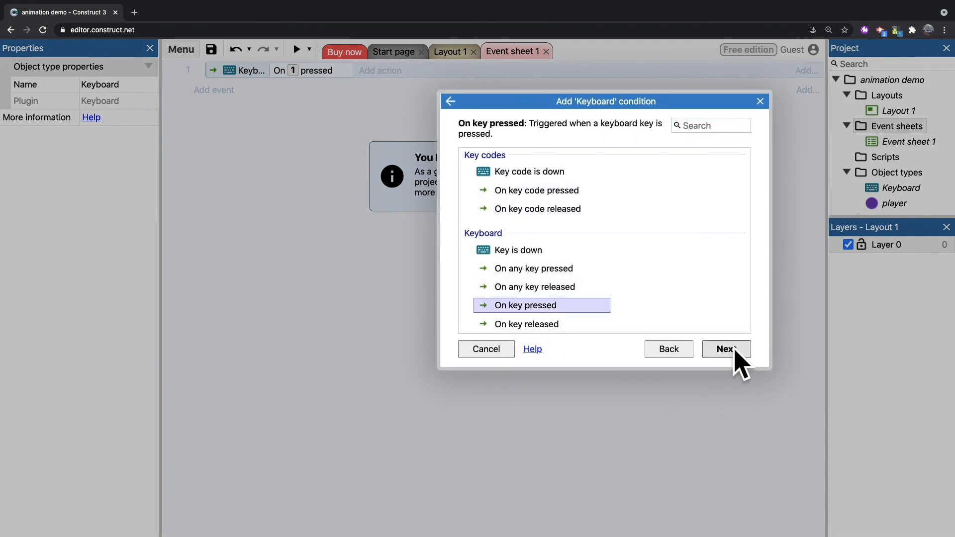
click(726, 350)
click(480, 284)
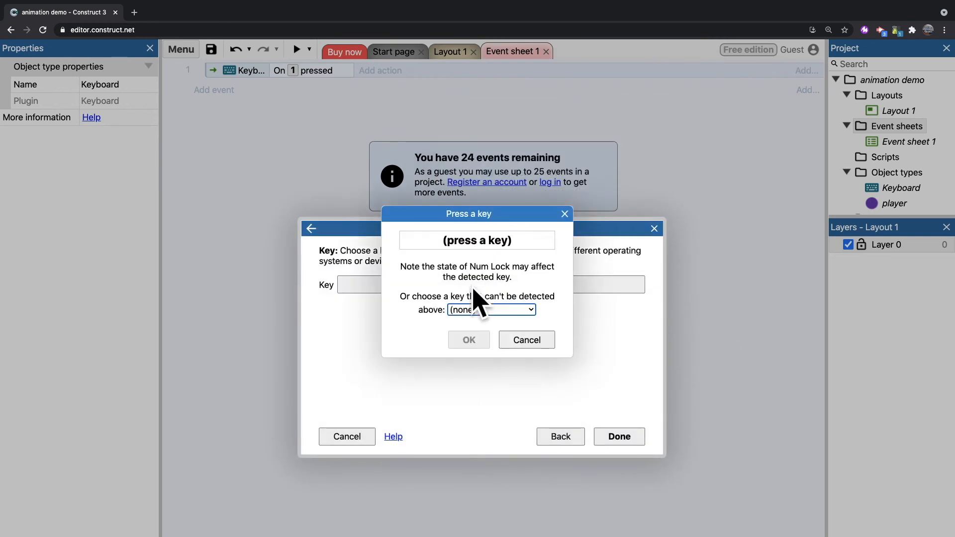
click(467, 339)
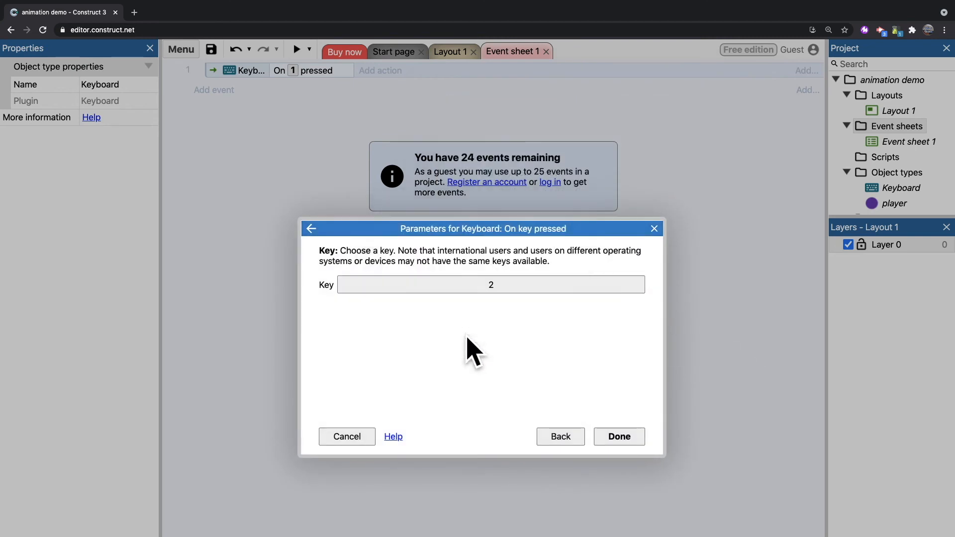
click(616, 437)
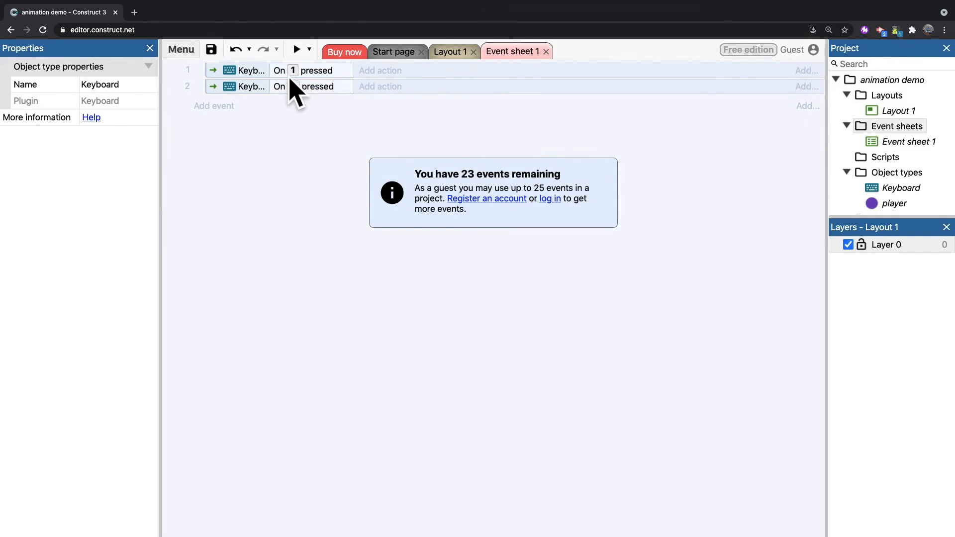
Step: Add a player Set animation action to the 1-key event, playing "face" from the beginning
click(278, 71)
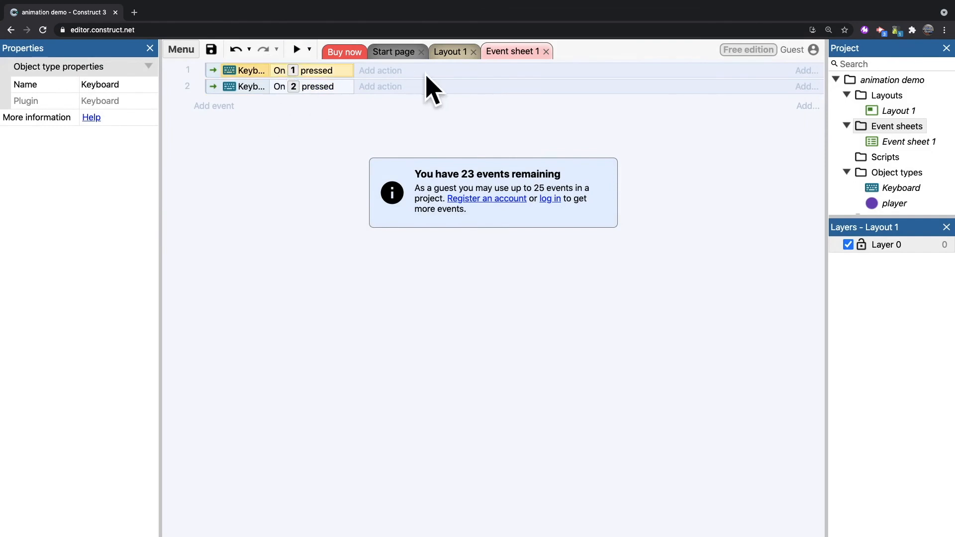
click(323, 86)
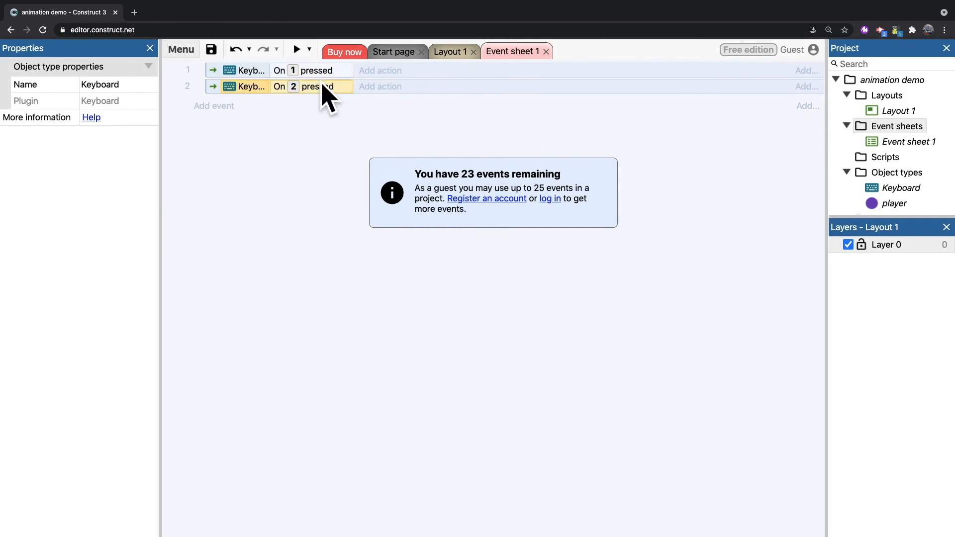
click(379, 71)
click(534, 175)
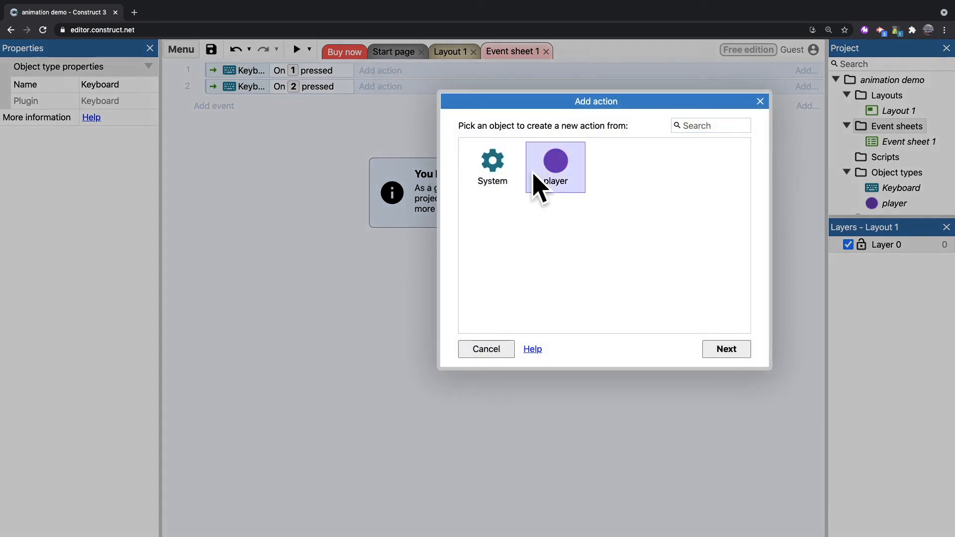
click(736, 351)
scroll(550, 277, down, 3)
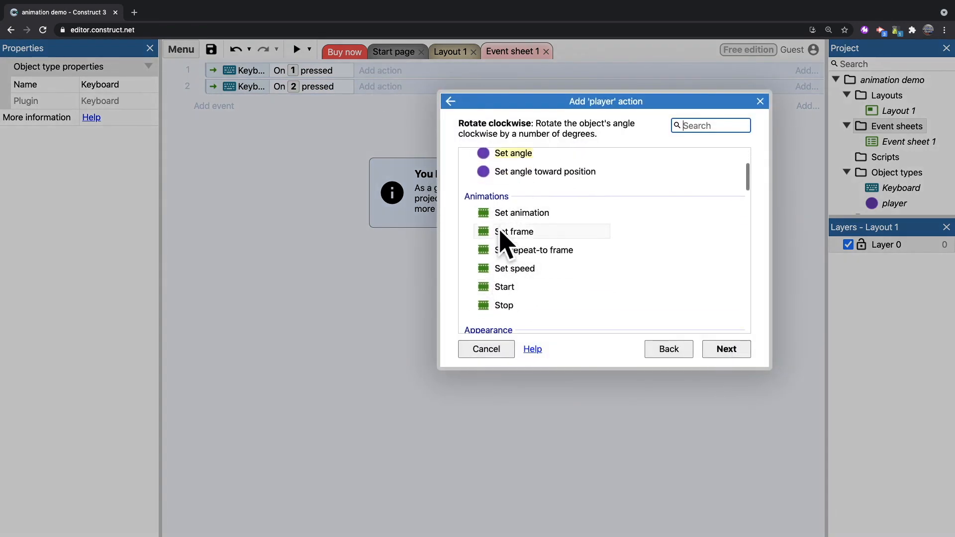
click(490, 212)
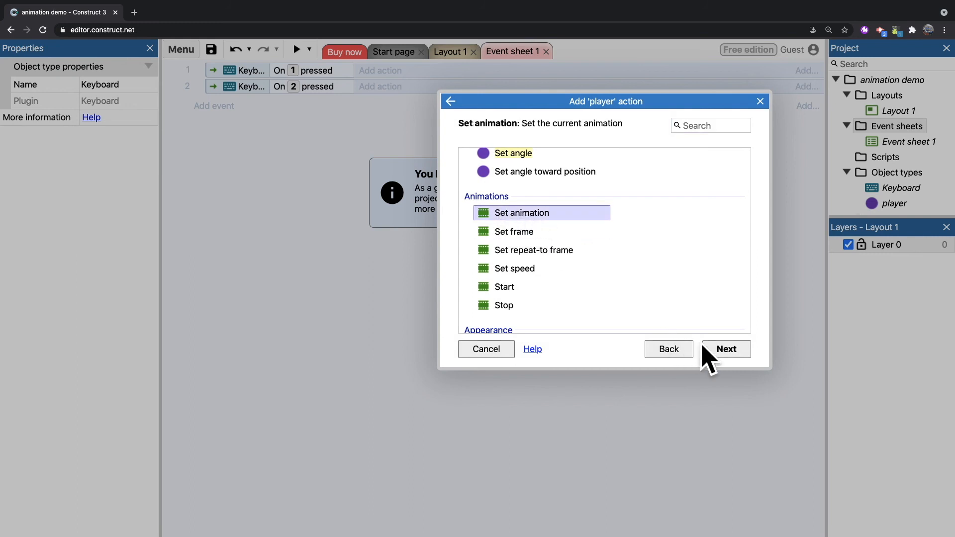
click(706, 349)
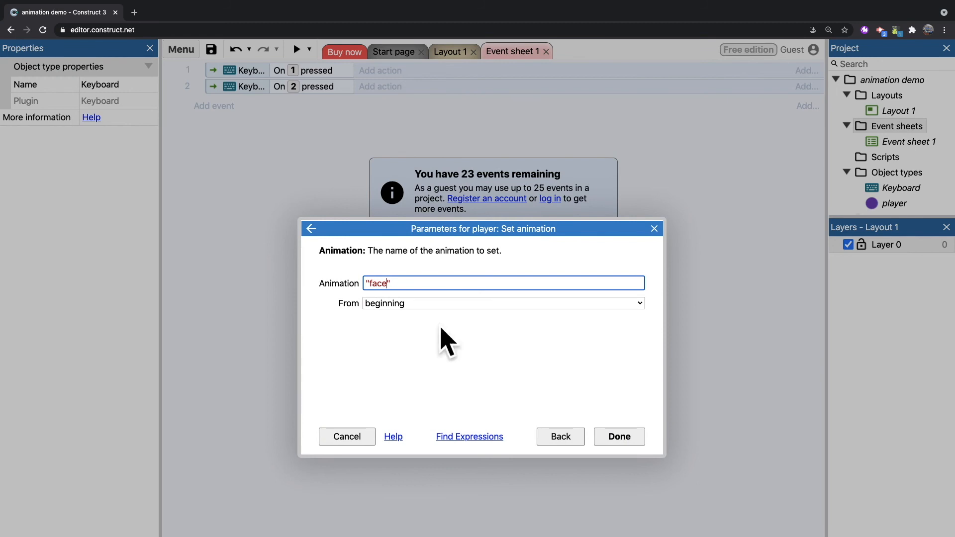
click(620, 438)
Step: Add a player Set animation action to the 2-key event, playing "hi" from the beginning
click(334, 103)
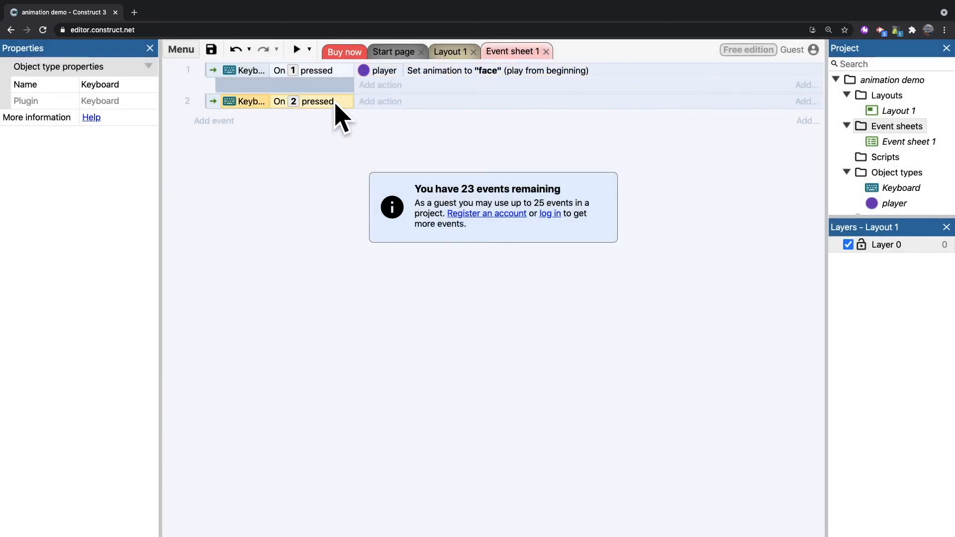
click(381, 102)
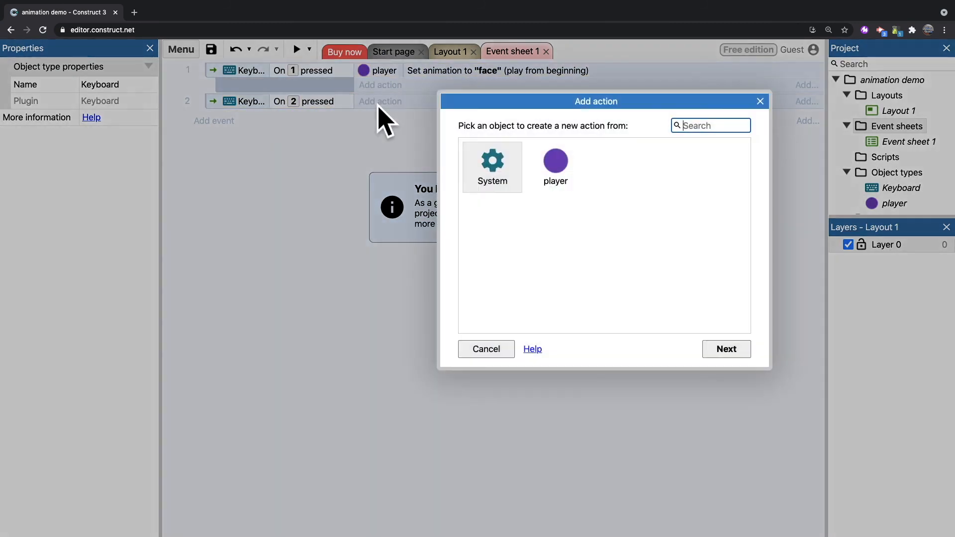
click(557, 184)
click(726, 349)
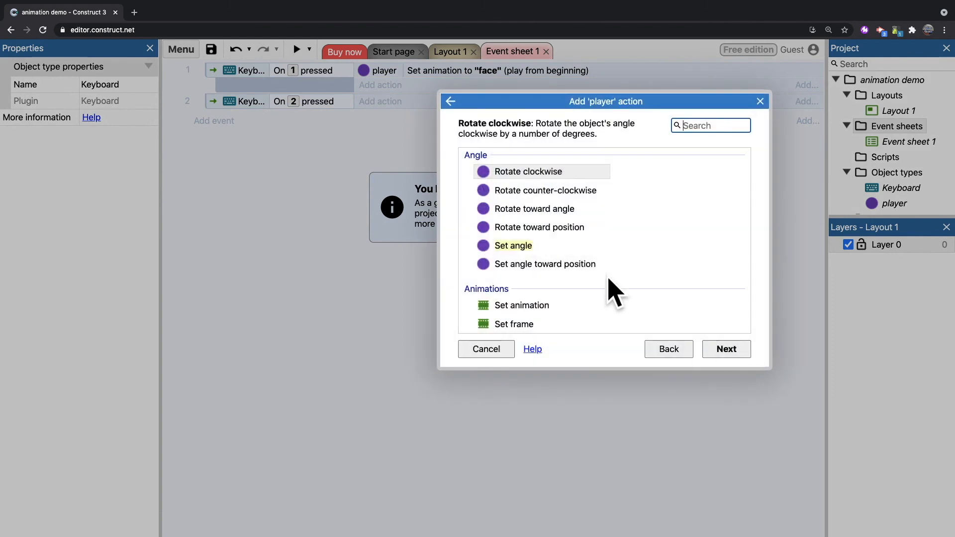
scroll(518, 323, down, 2)
click(515, 260)
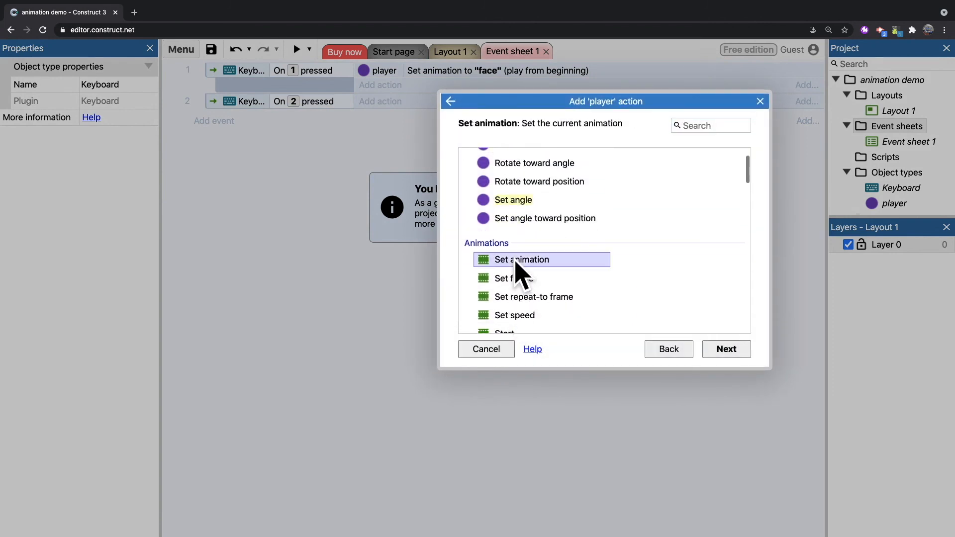
click(712, 348)
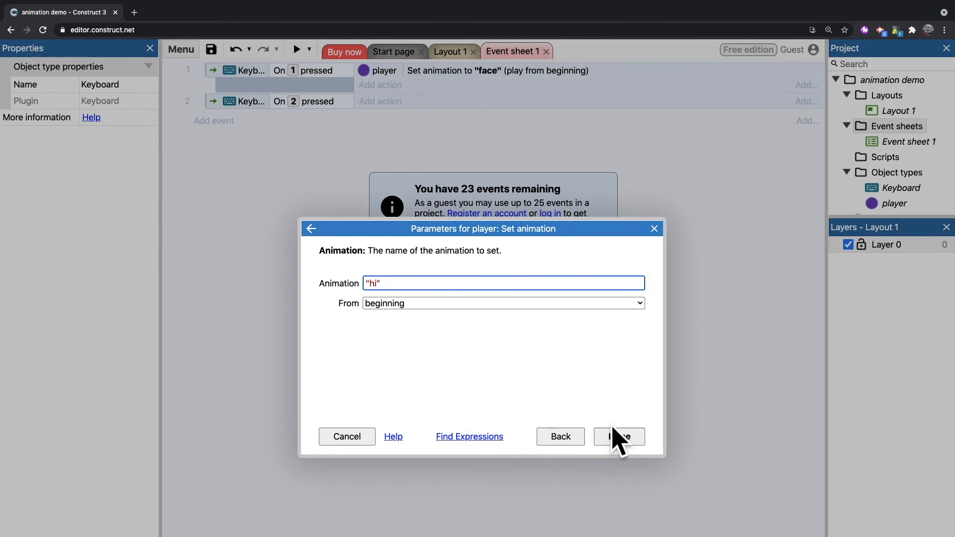
click(619, 436)
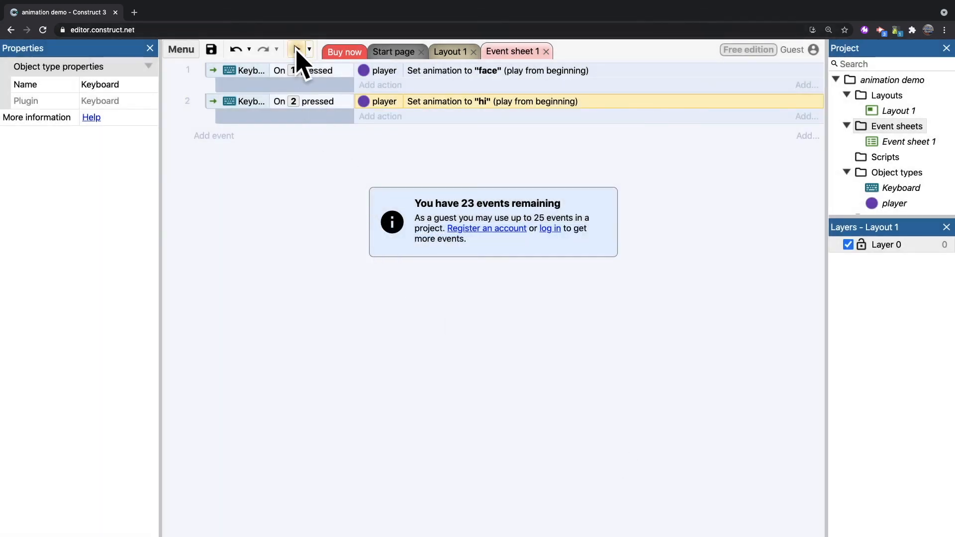
Step: Preview the project to test the keyboard-triggered player animations
click(297, 49)
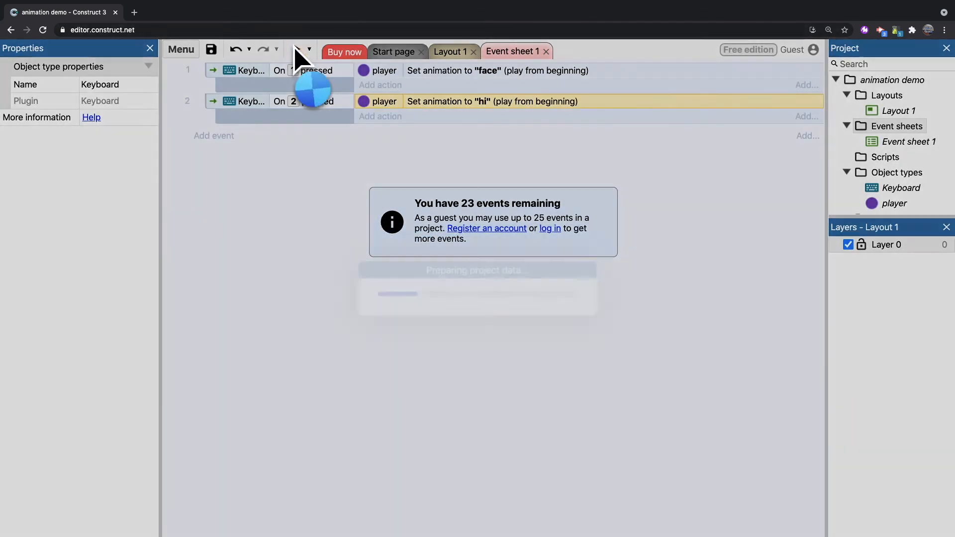